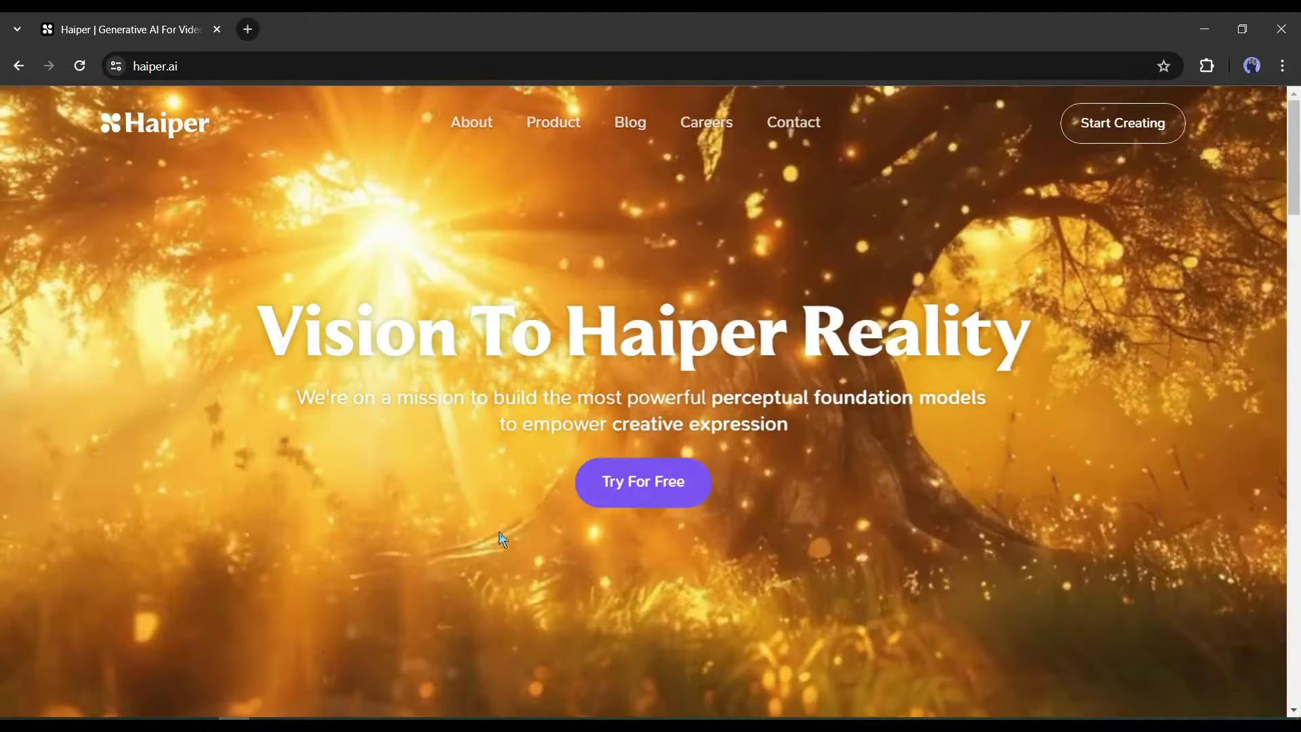
# Step: Scroll the haiper.ai homepage from the hero section down to the footer
pyautogui.scroll(-5, 501, 529)
pyautogui.scroll(-3, 508, 515)
pyautogui.scroll(-1, 513, 515)
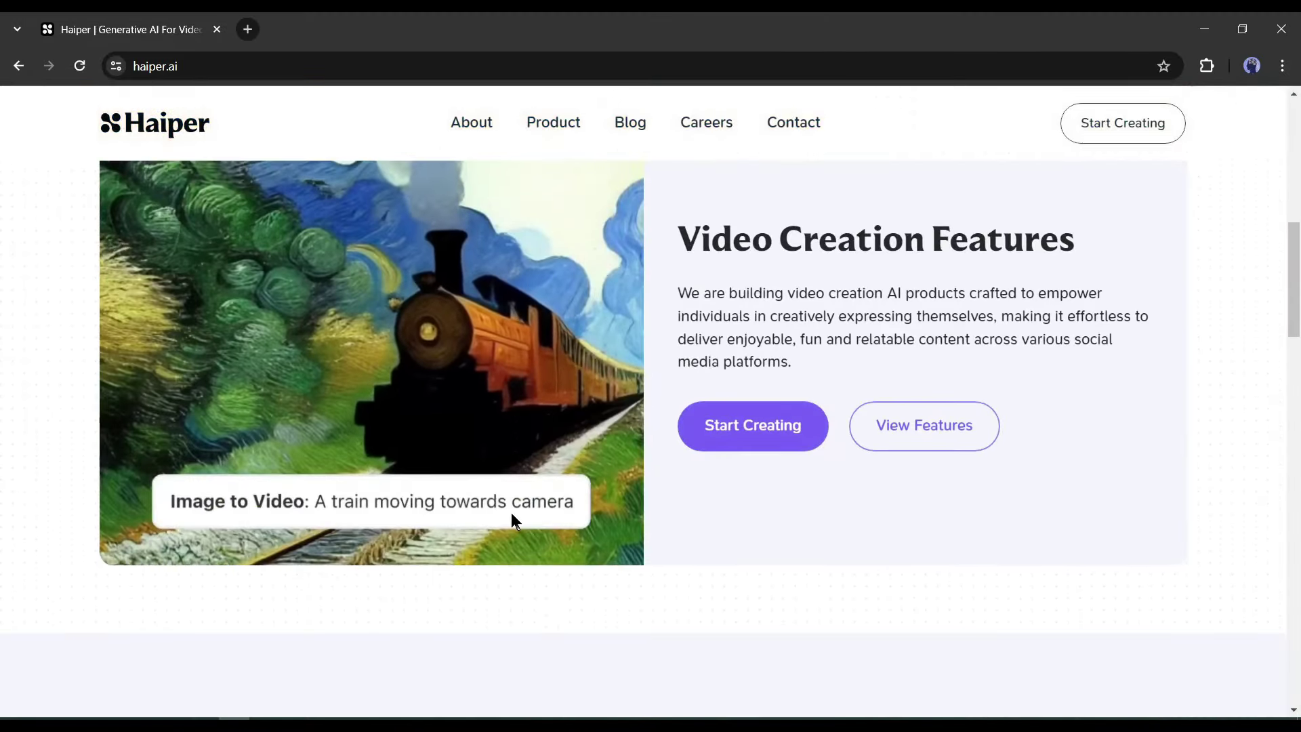
pyautogui.scroll(-4, 512, 519)
pyautogui.scroll(-3, 511, 515)
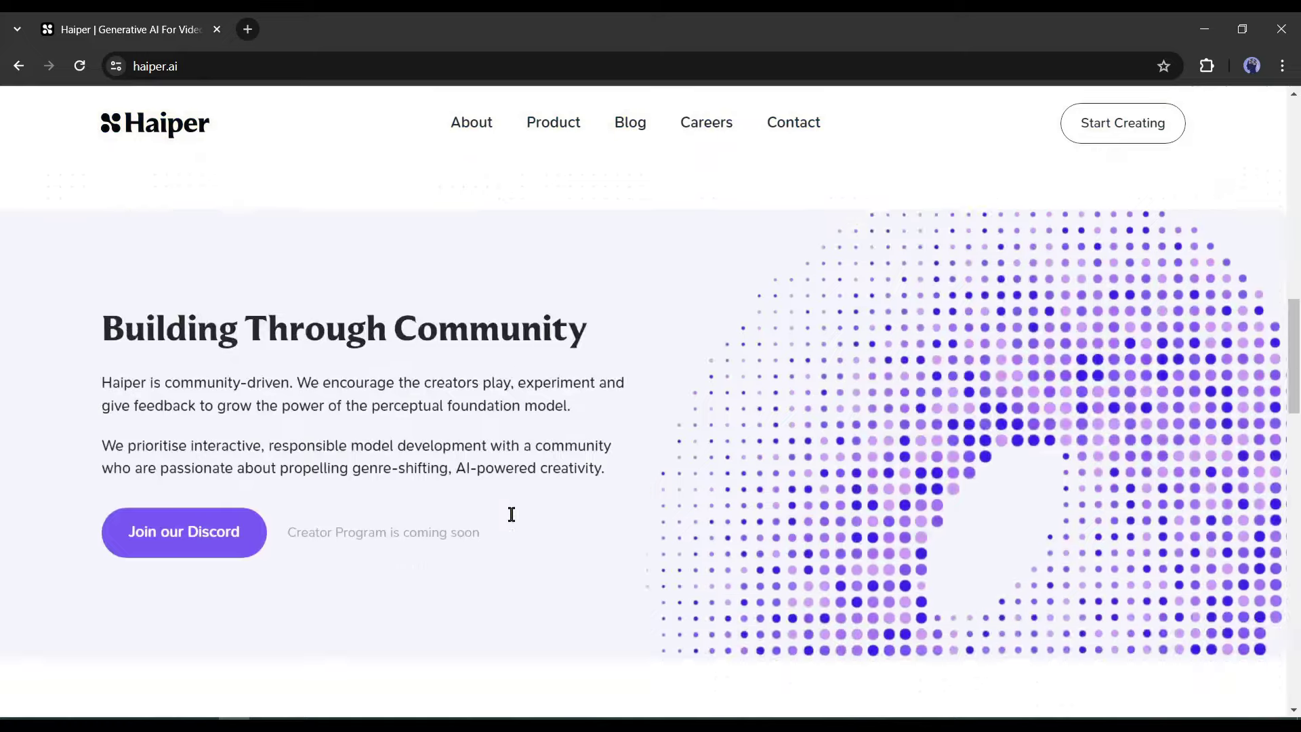
pyautogui.scroll(-5, 512, 518)
pyautogui.scroll(-6, 513, 525)
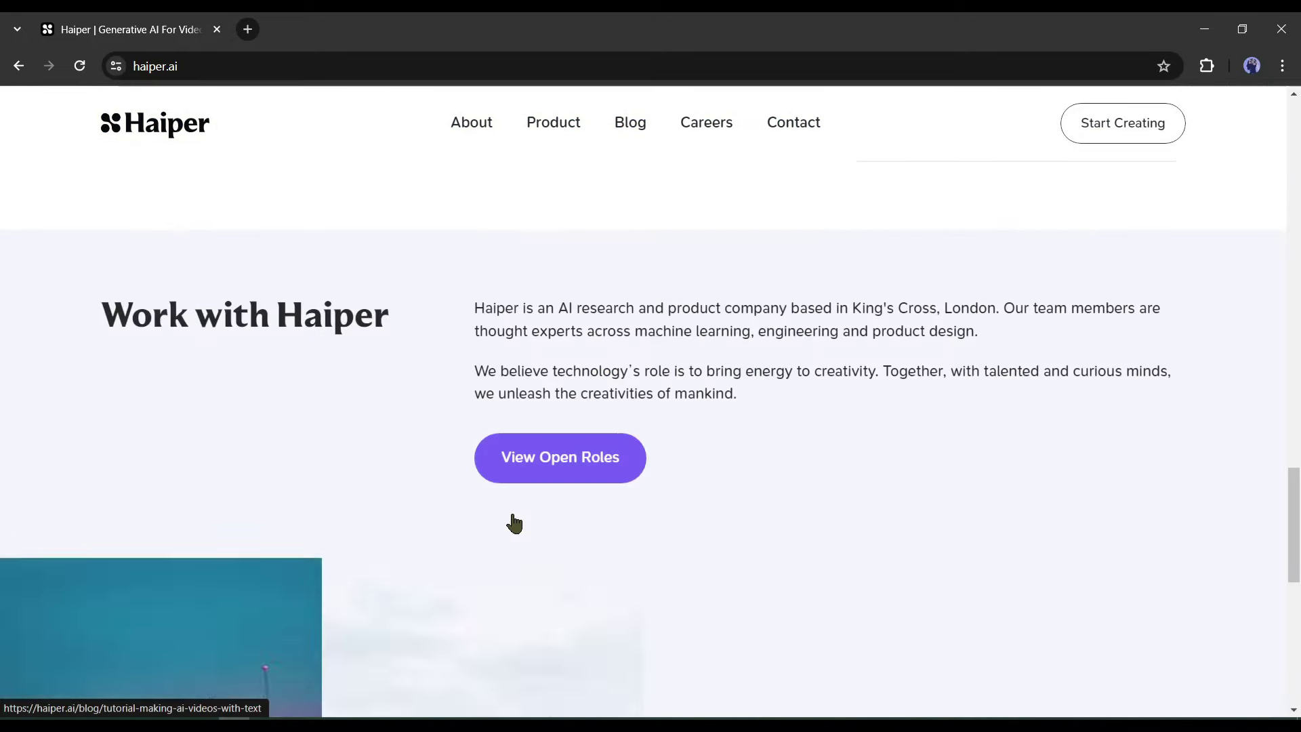
pyautogui.scroll(-6, 513, 523)
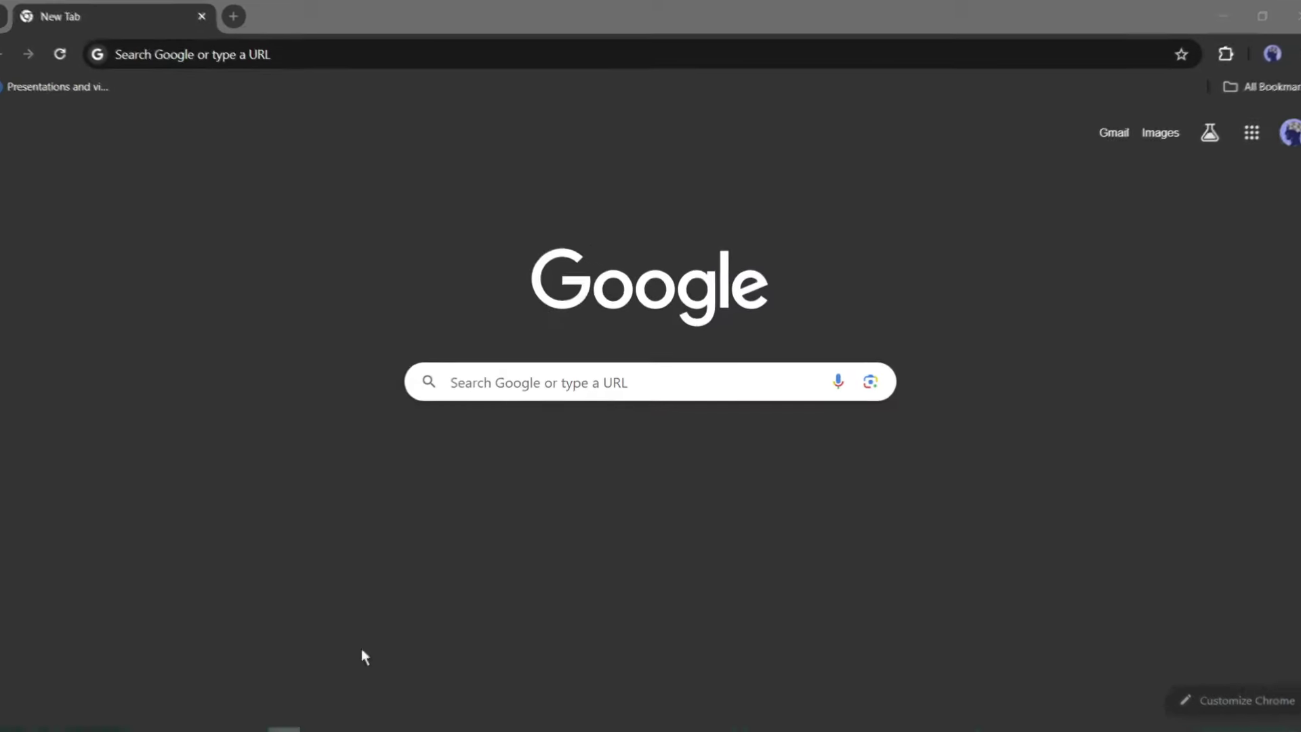
# Step: Search Google for 'Haiper AO' and open the official haiper.ai result
pyautogui.click(500, 369)
pyautogui.write('Haiper AO')
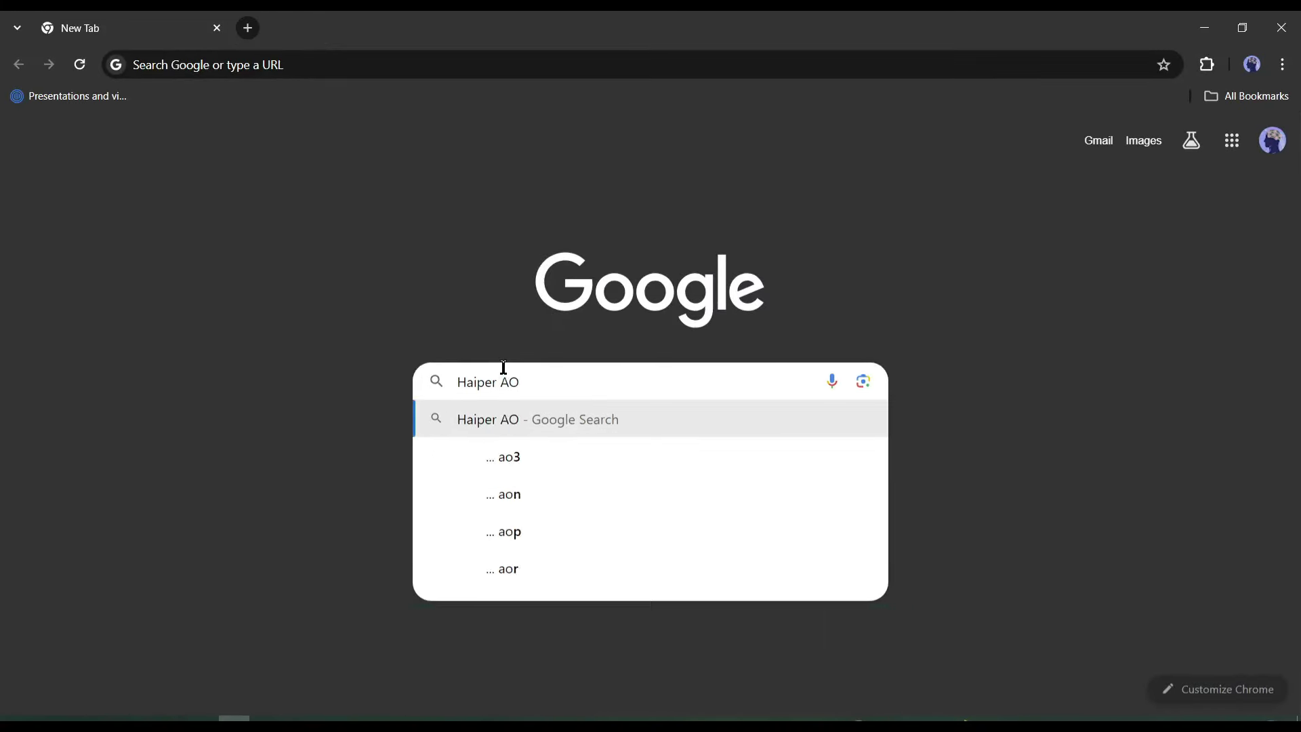
pyautogui.press('Return')
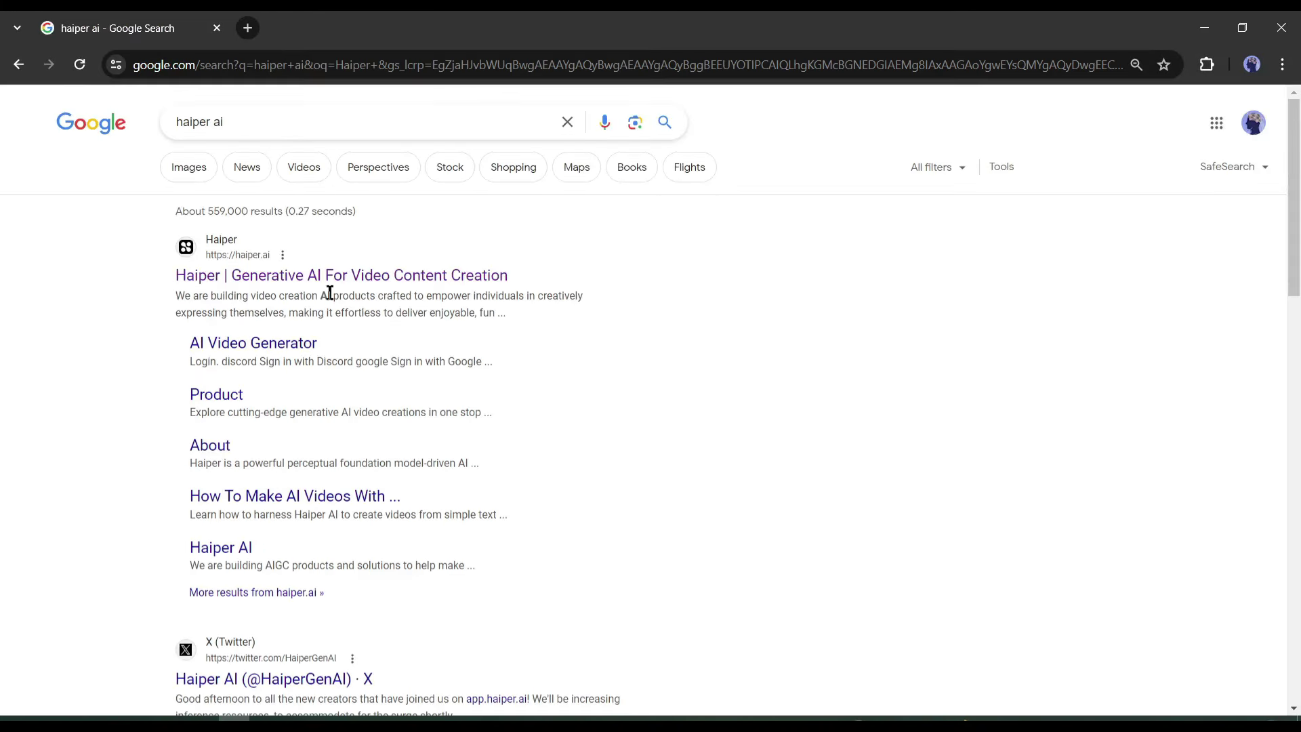
pyautogui.click(264, 258)
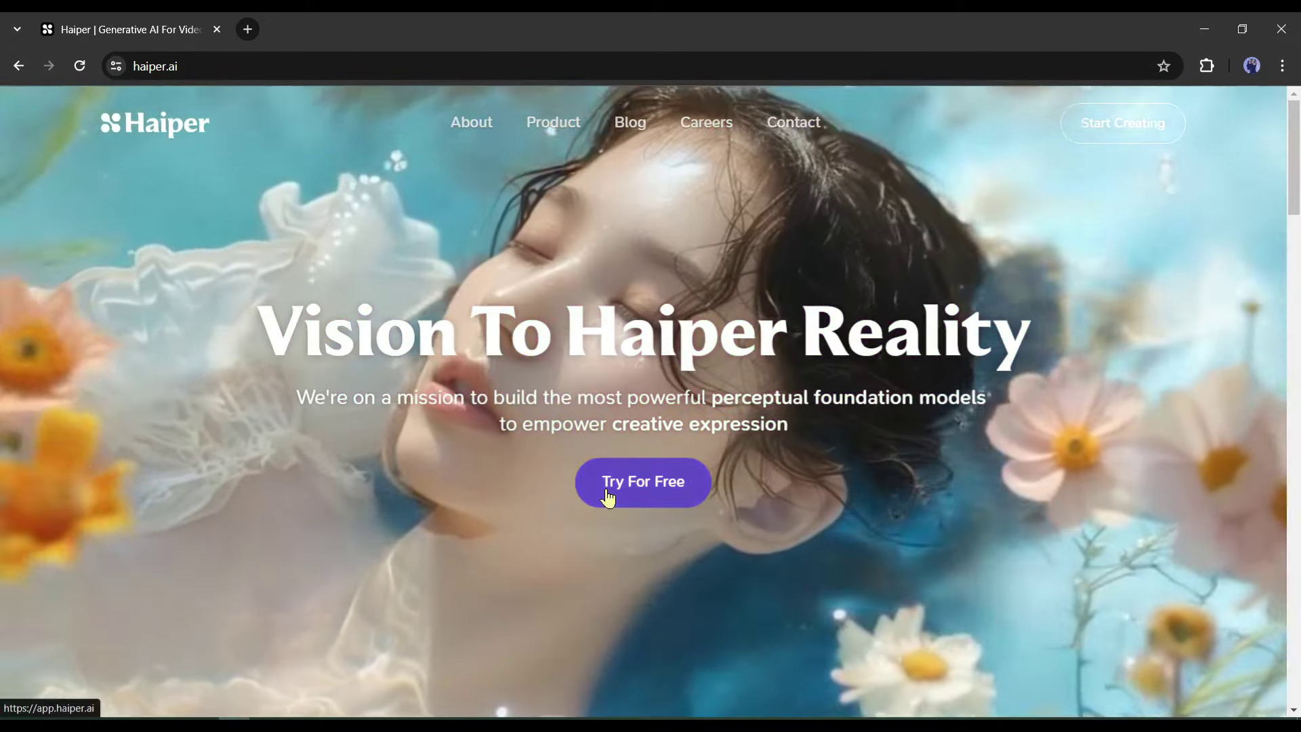
# Step: Launch the Haiper generator, browse the creation-mode carousel, and choose Create With Text Prompt
pyautogui.click(608, 498)
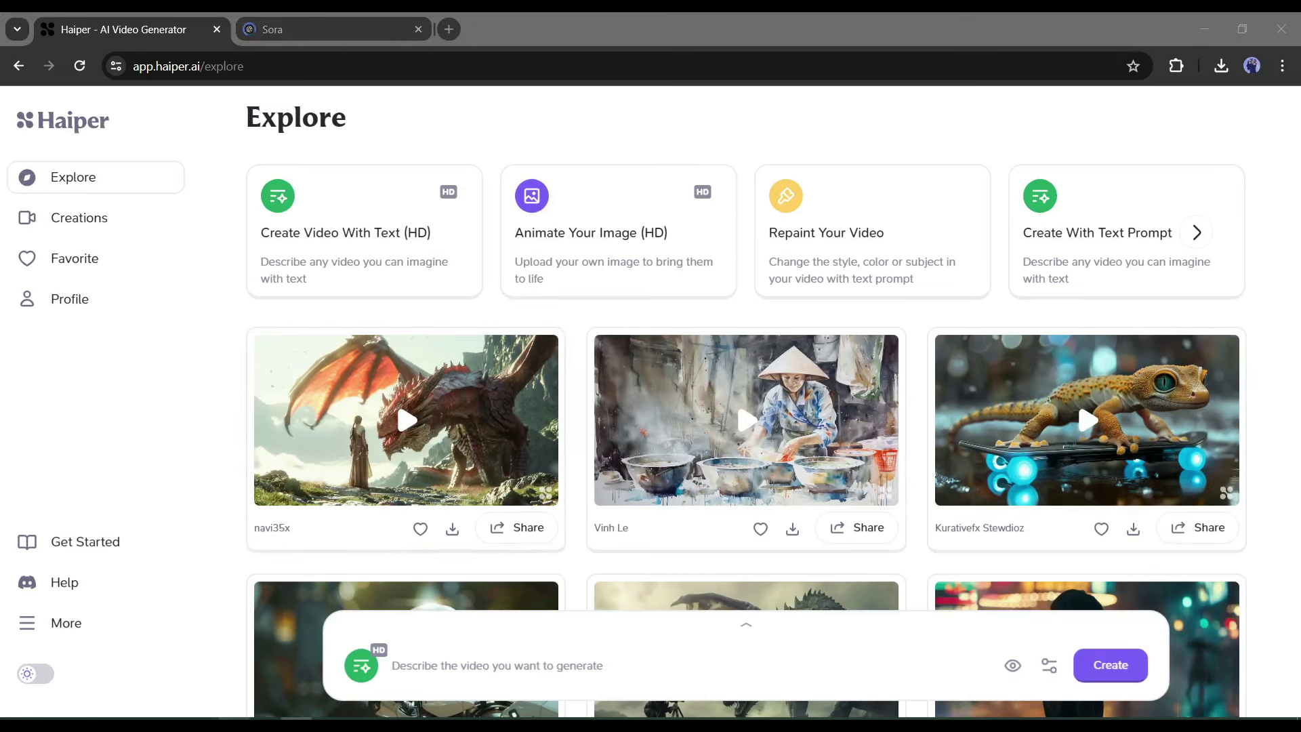
pyautogui.click(686, 14)
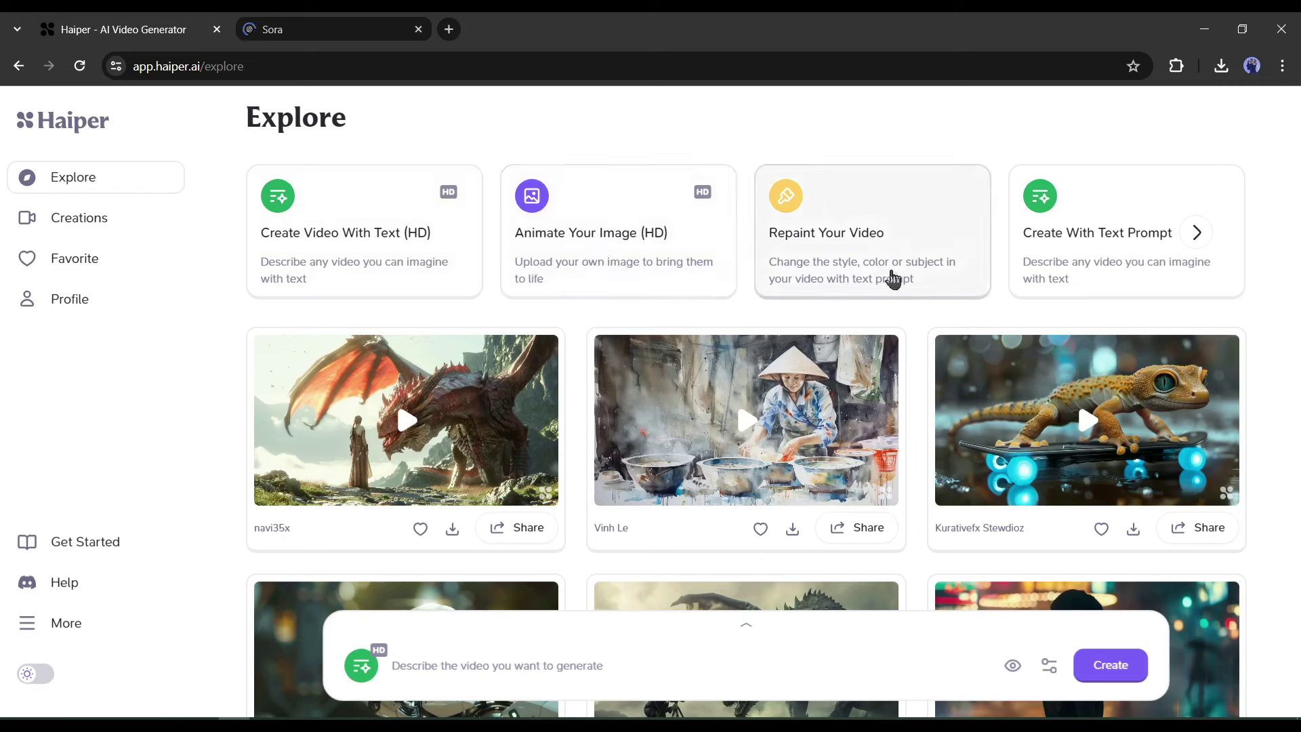
pyautogui.click(1197, 232)
pyautogui.click(1194, 234)
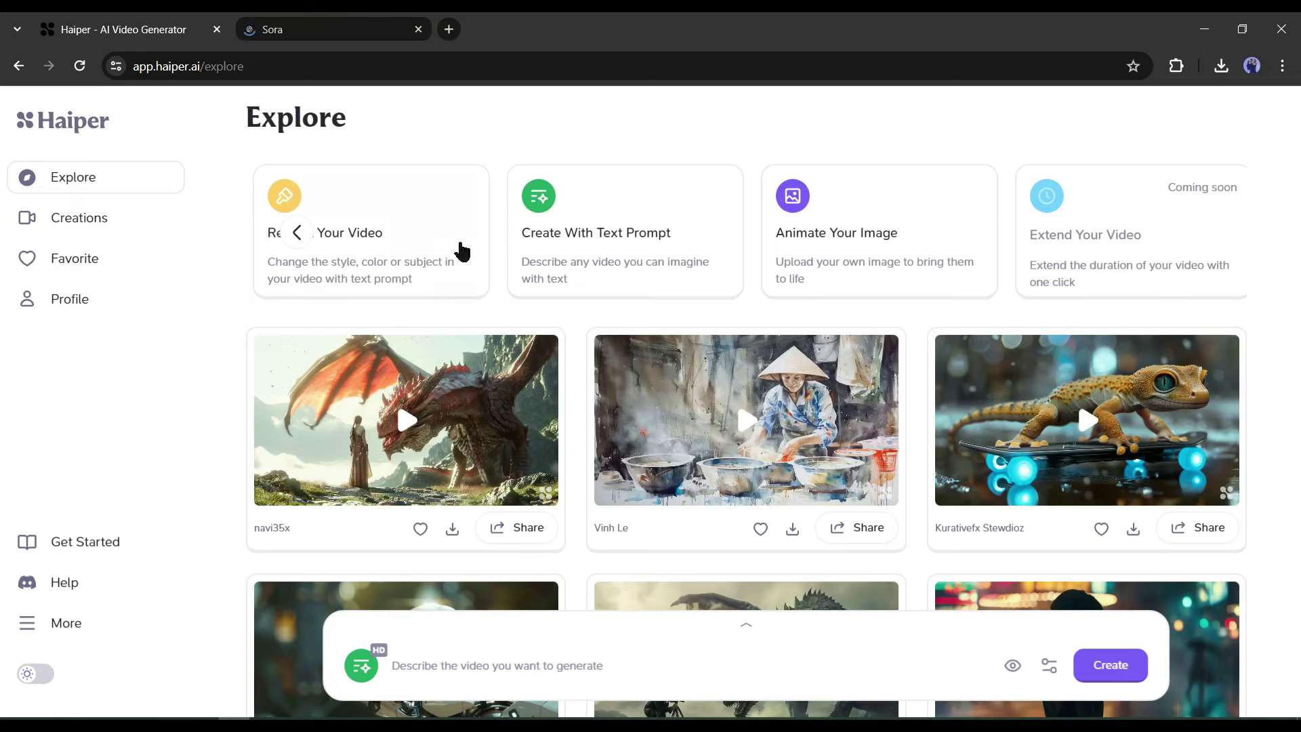
pyautogui.click(297, 233)
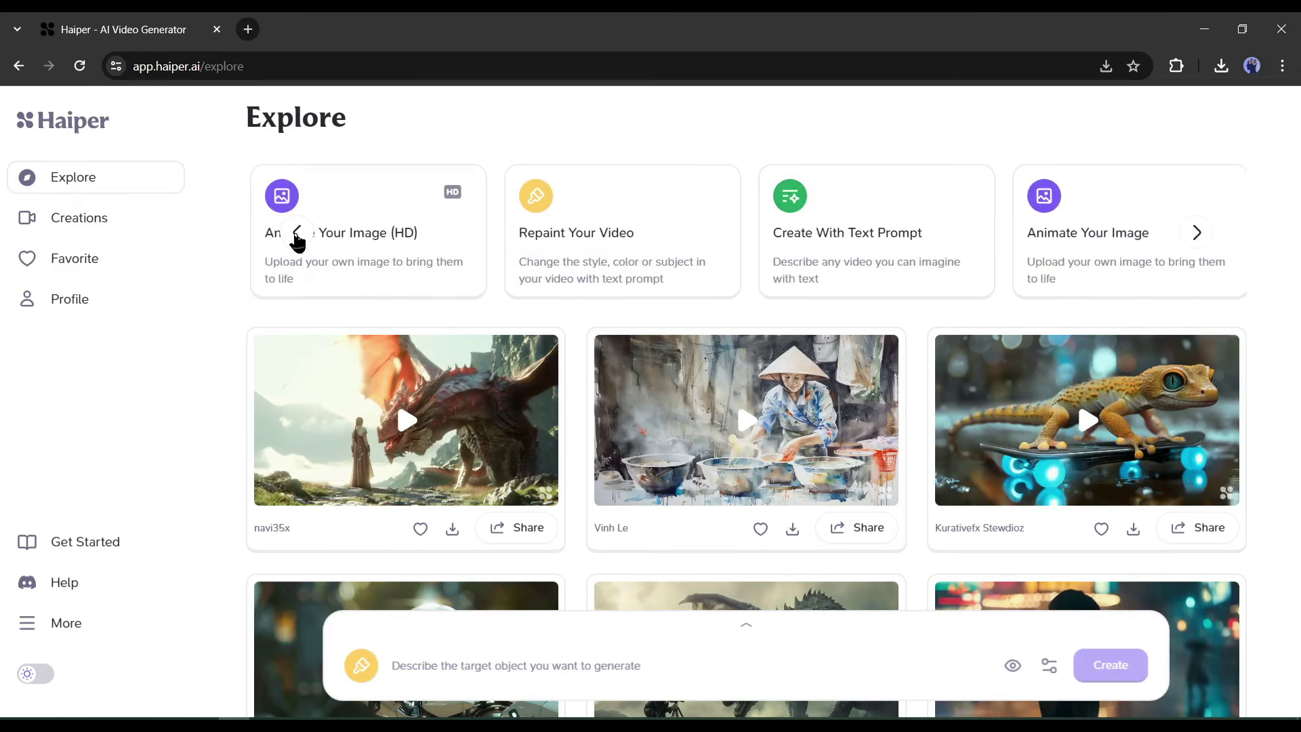
pyautogui.click(297, 234)
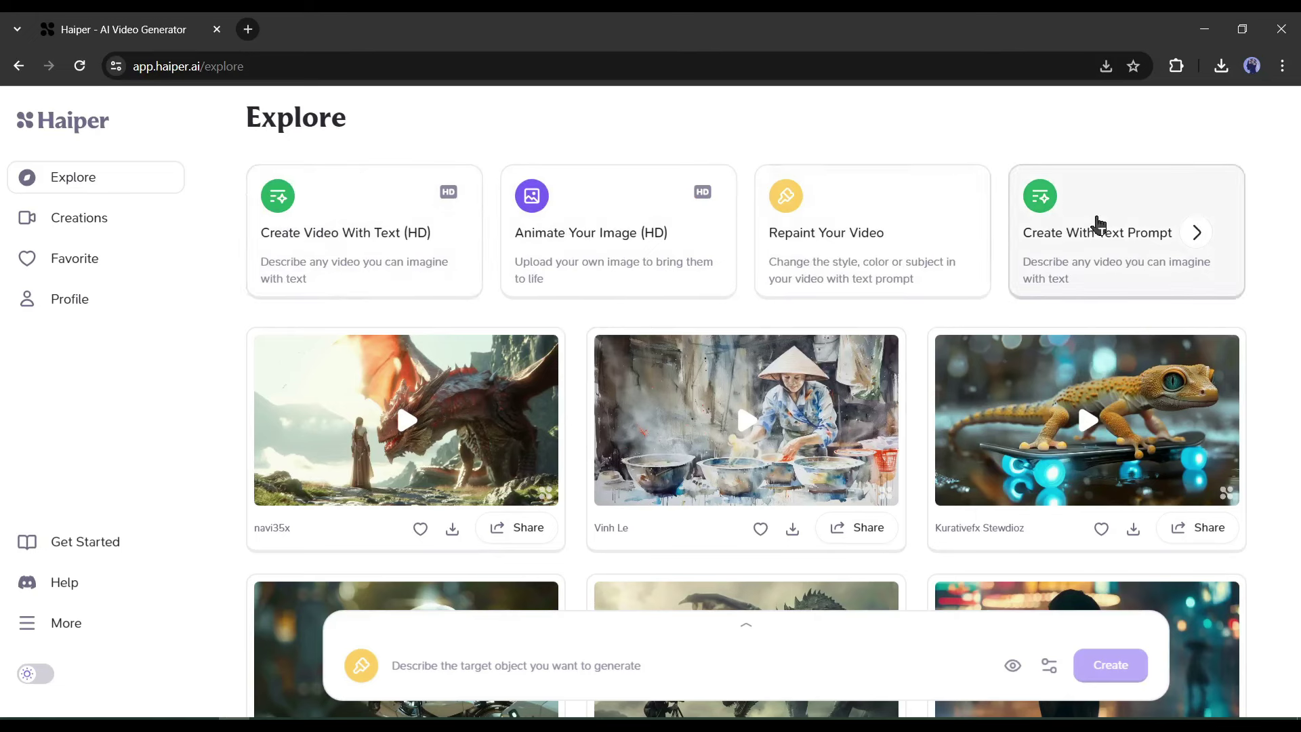
pyautogui.click(1186, 244)
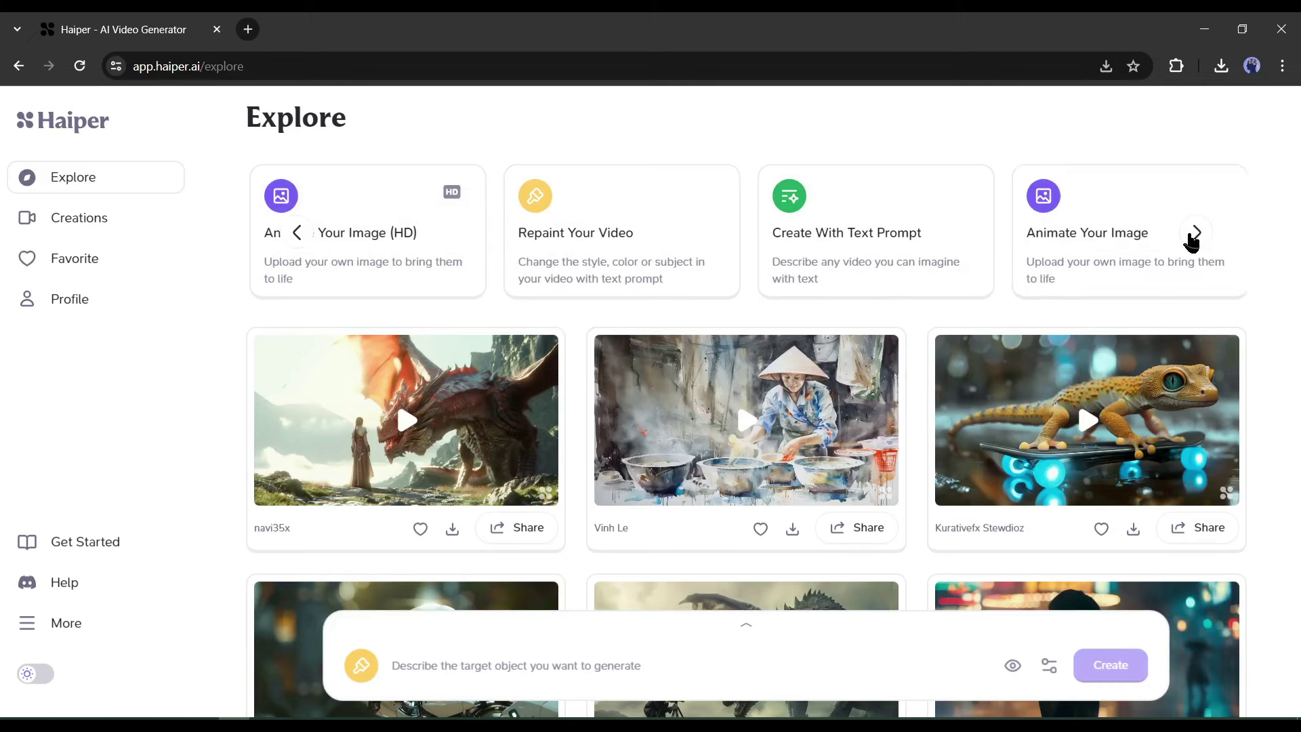
pyautogui.click(846, 273)
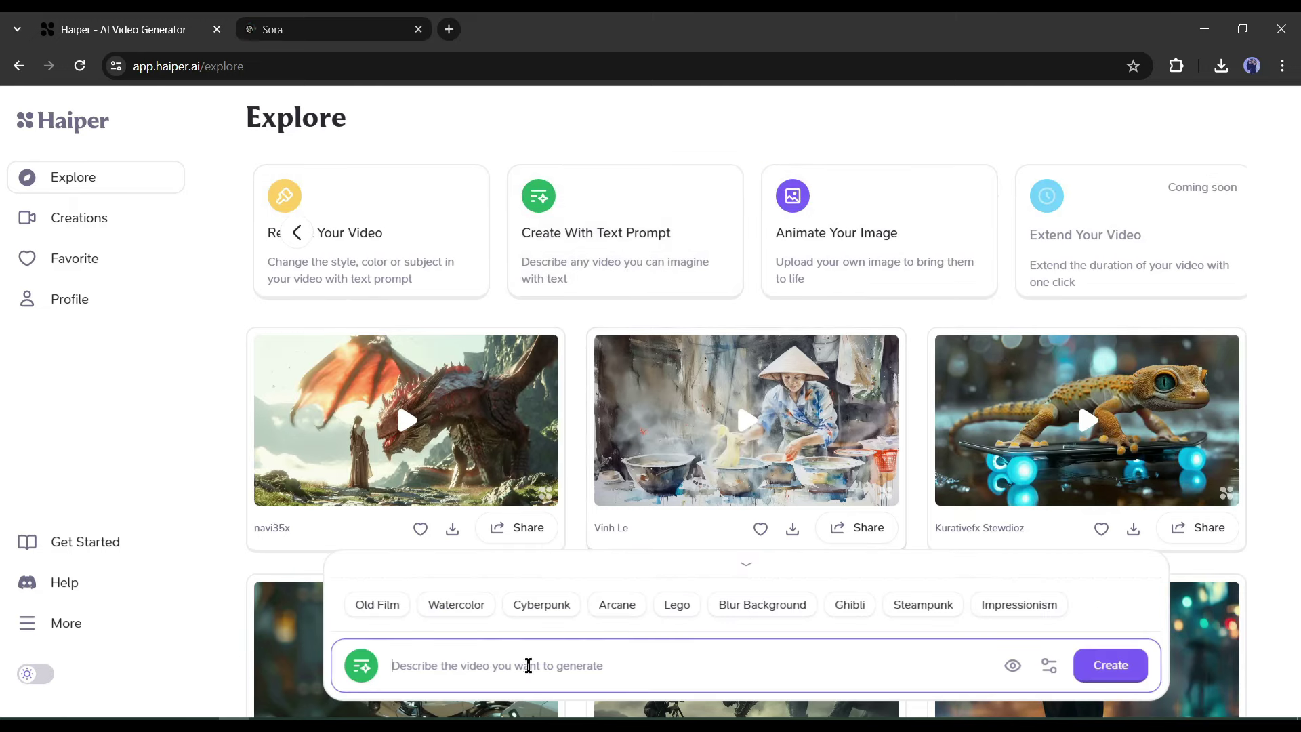
# Step: Copy Sora's Paris café bearded-man prompt and paste it into Haiper's prompt box
pyautogui.click(358, 27)
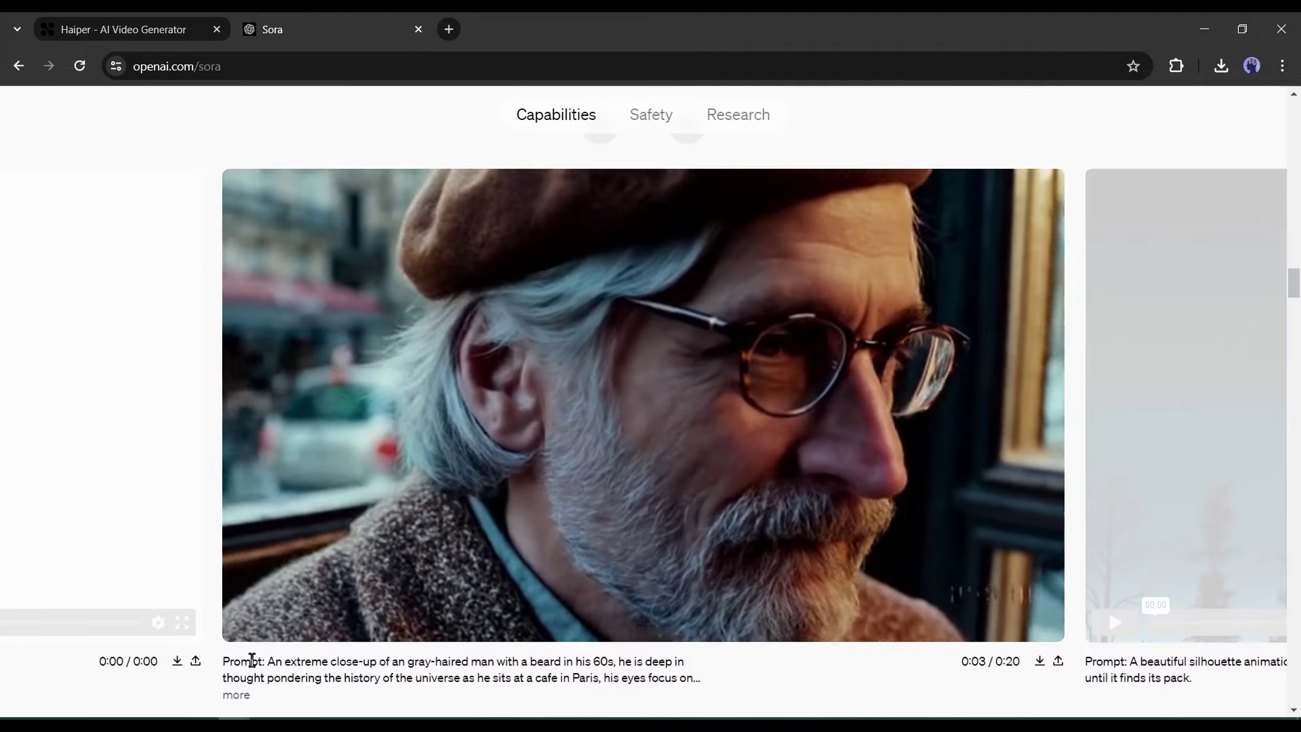
pyautogui.tripleClick(254, 661)
pyautogui.click(151, 12)
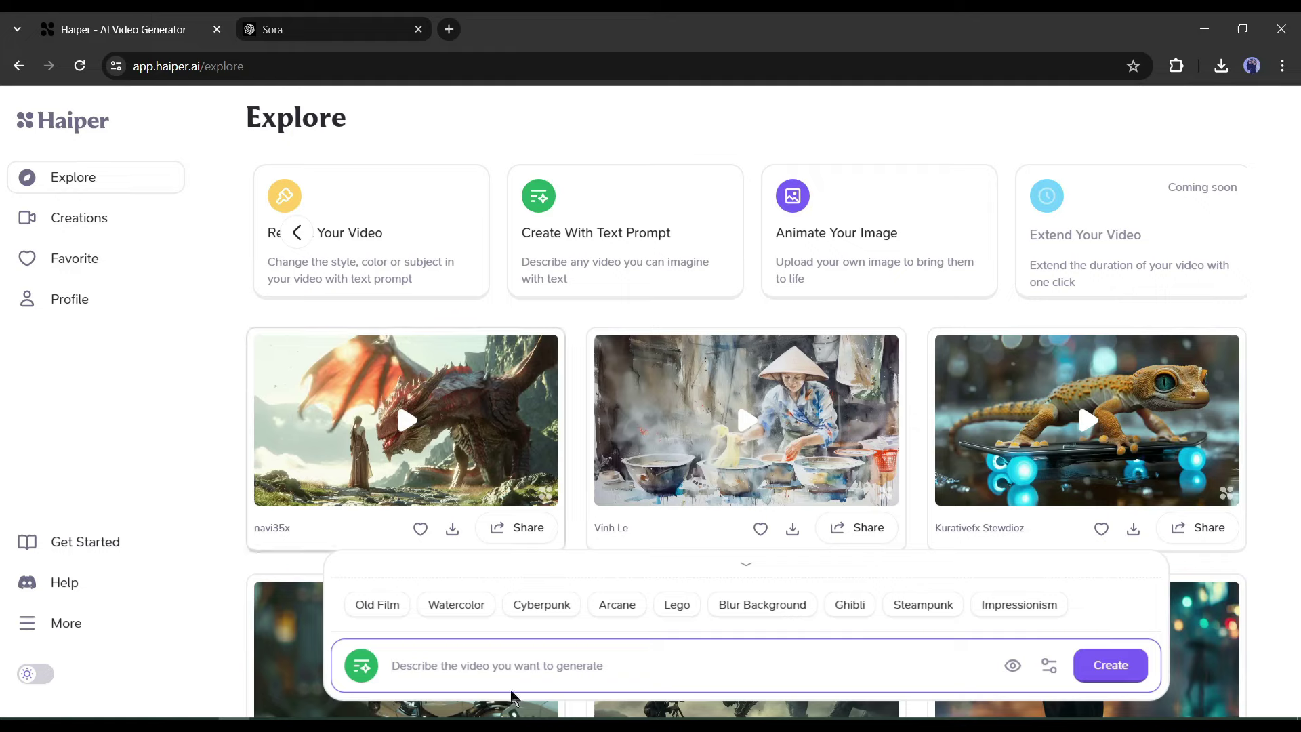
pyautogui.write('An extreme close-up of an gray-haired man with a beard in his 60s, he is deep in thought pondering the history of the universe as he sits at a cafe in Paris, his eyes focus on people offscreen as they walk as he sits mostly motionless, he is dressed in a wool coat suit coat with a button-down shirt , he wears a brown beret and glasses and has a very professorial appearance, and the end he offers a subtle closed-mouth smile as if he found the answer to the mystery of life, the lighting is very cinematic with the golden light and the Parisian streets and city in the background, depth of field, cinematic 35mm film.')
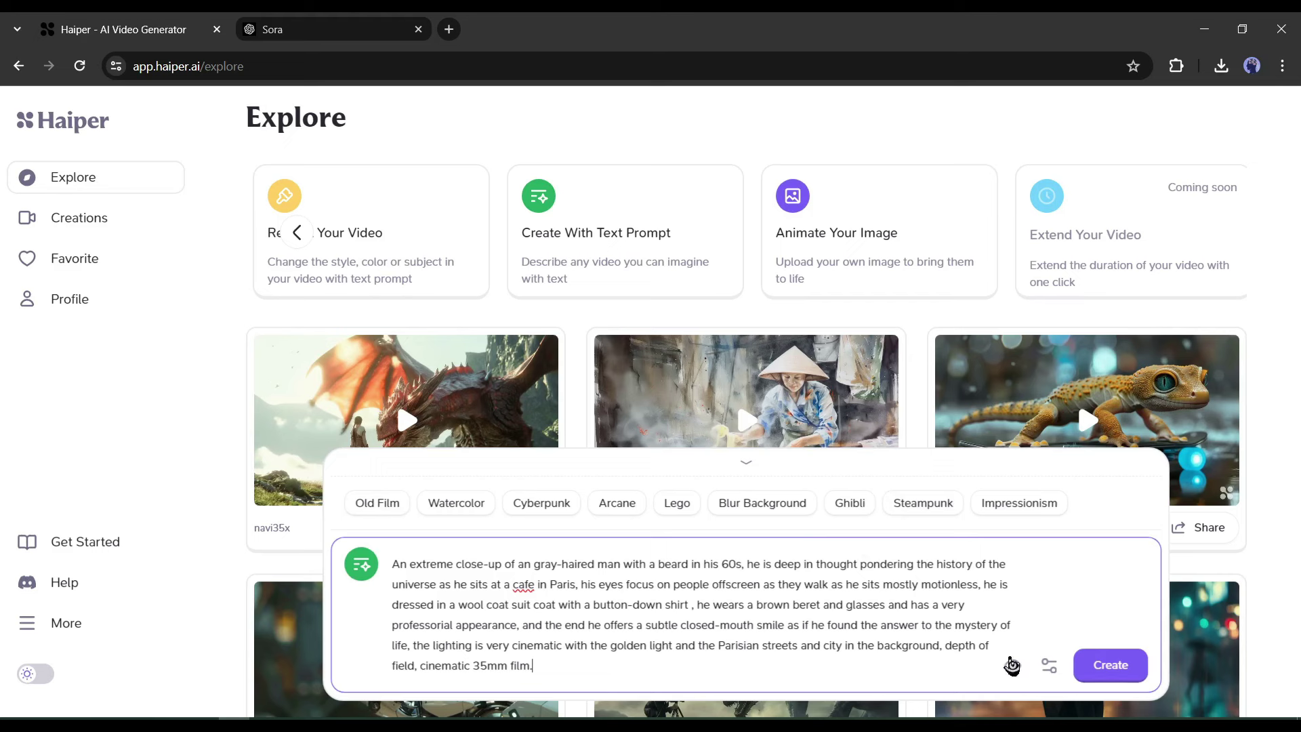
# Step: Turn off Create in Public and set the video duration to 4s, leaving Seed empty
pyautogui.click(1015, 670)
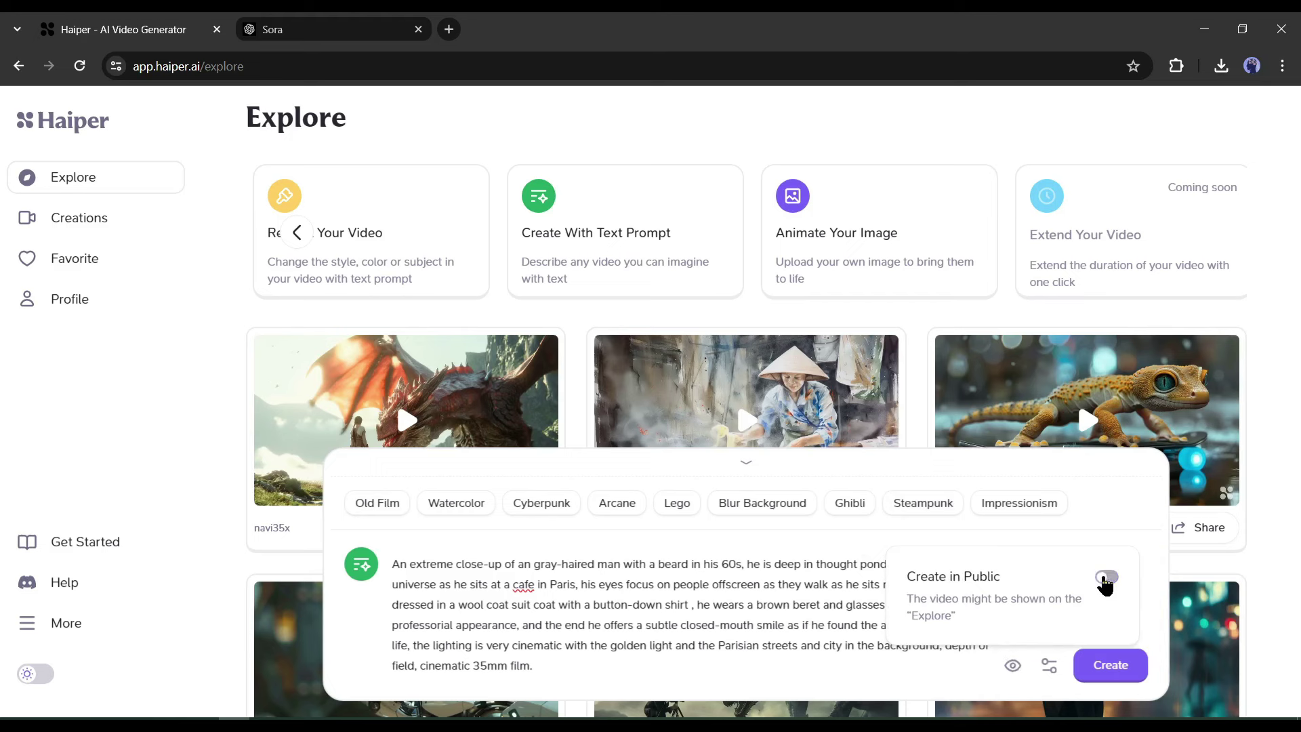
pyautogui.click(1048, 671)
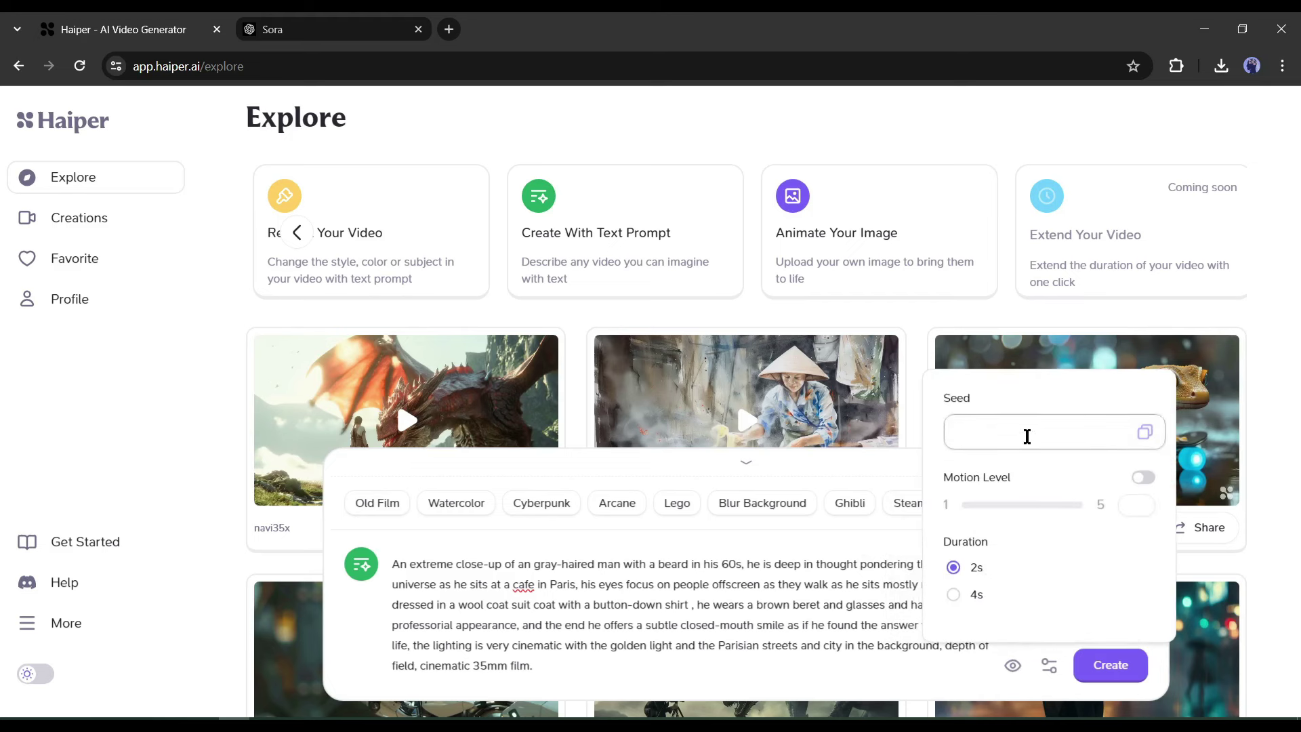
pyautogui.click(1027, 437)
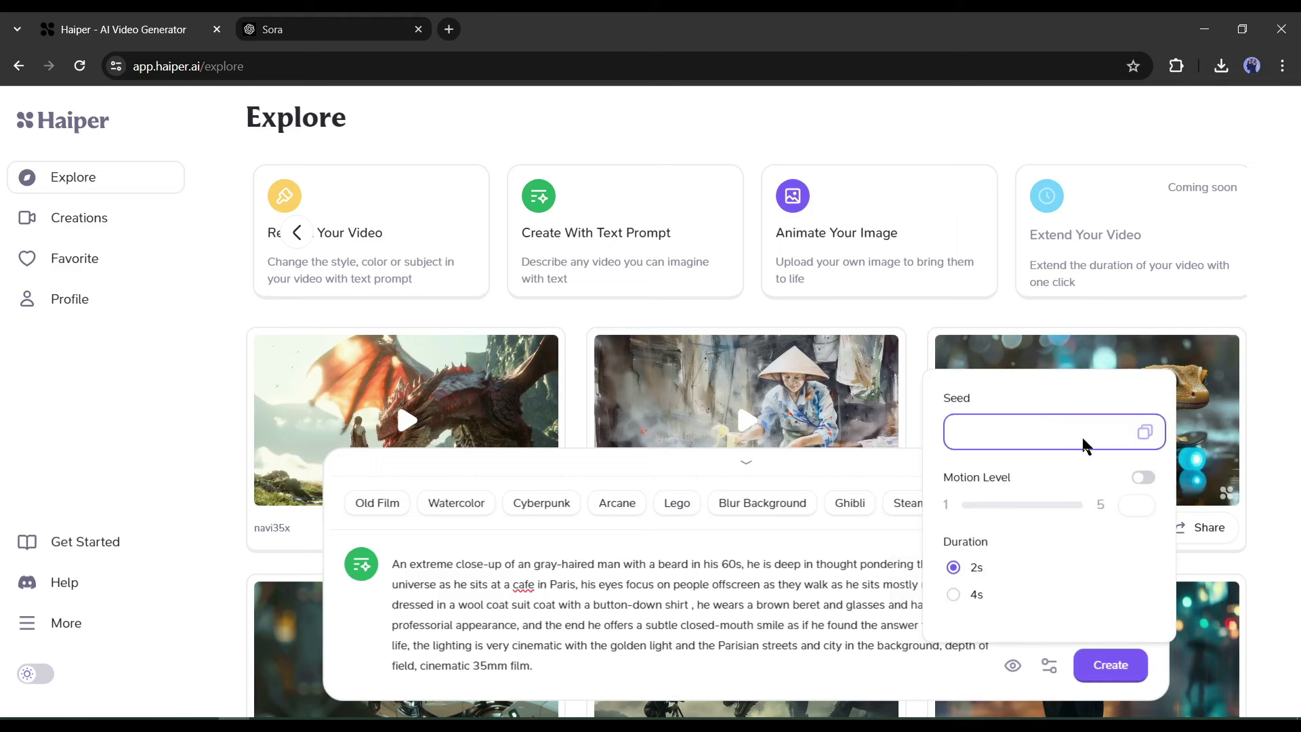
pyautogui.click(1145, 479)
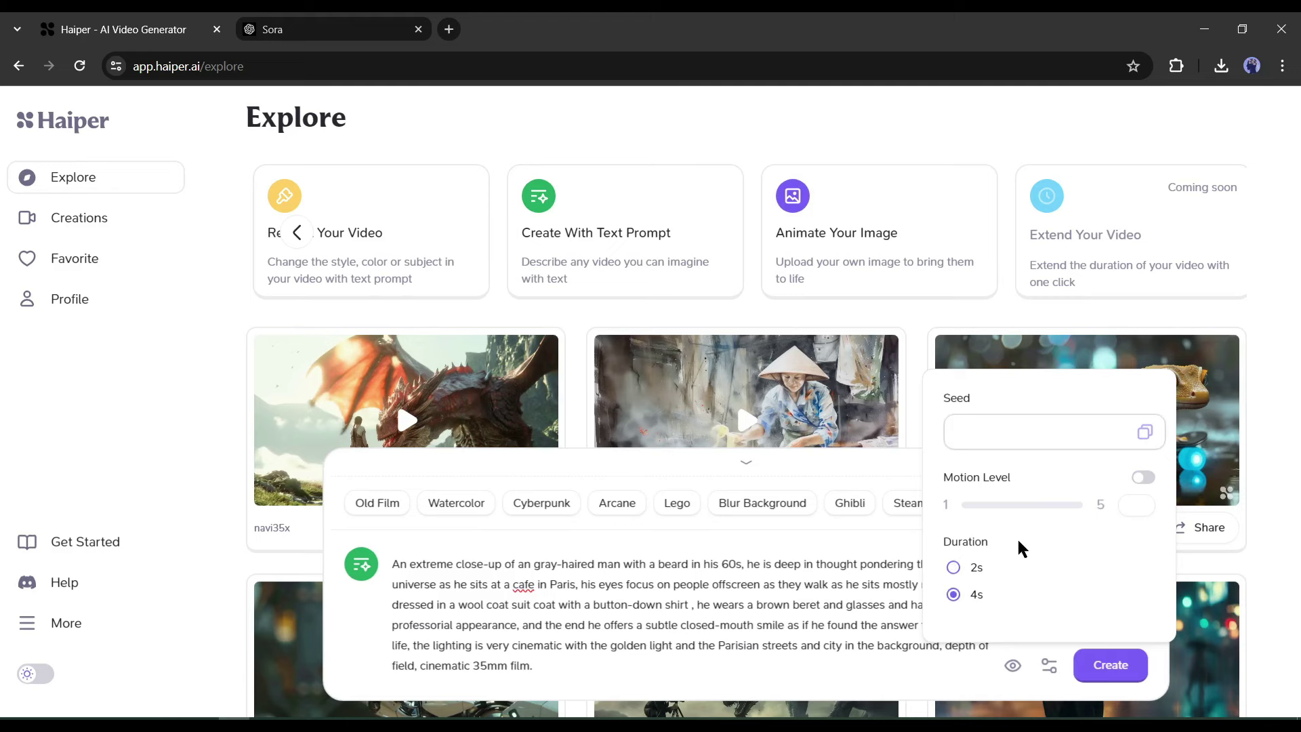
# Step: Read the docs' Creations > Select Generation Mode > Create with Text Prompt guide, then close it
pyautogui.click(81, 542)
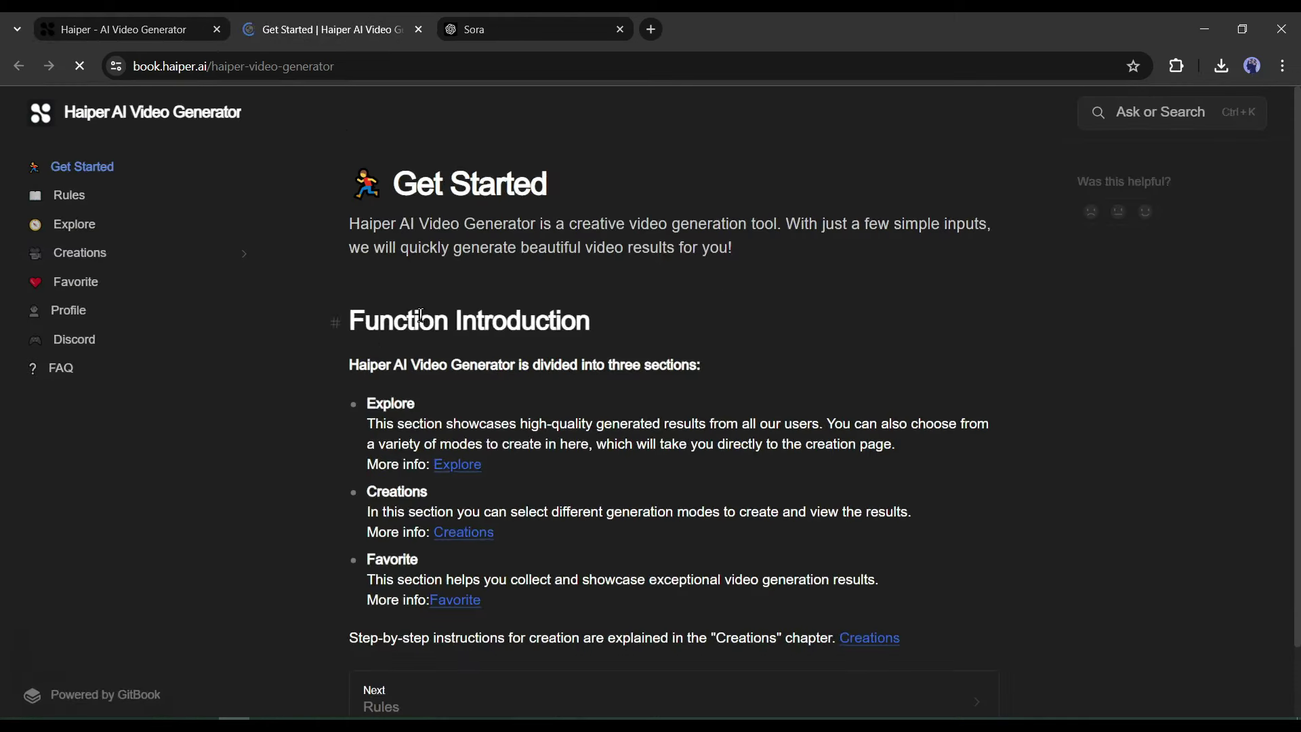
pyautogui.click(86, 252)
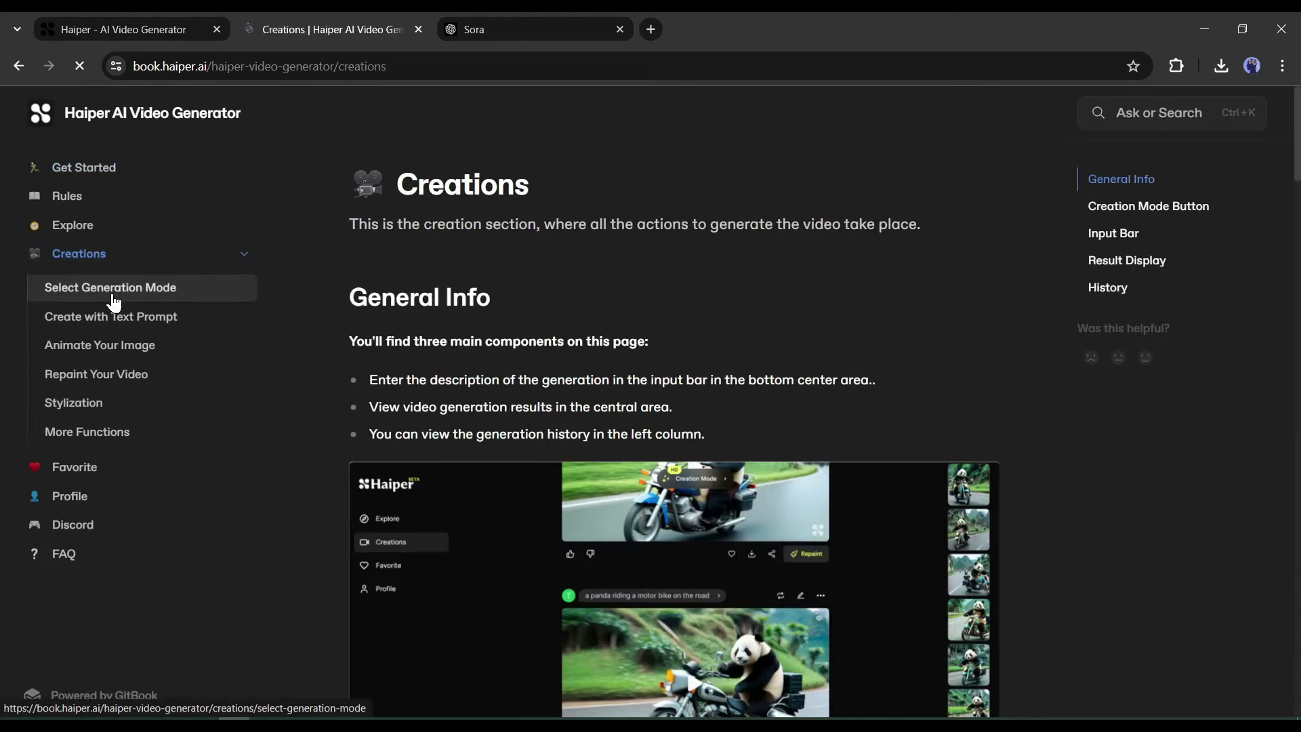
pyautogui.click(113, 298)
pyautogui.scroll(-5, 511, 380)
pyautogui.scroll(5, 482, 393)
pyautogui.click(135, 320)
pyautogui.scroll(-5, 691, 377)
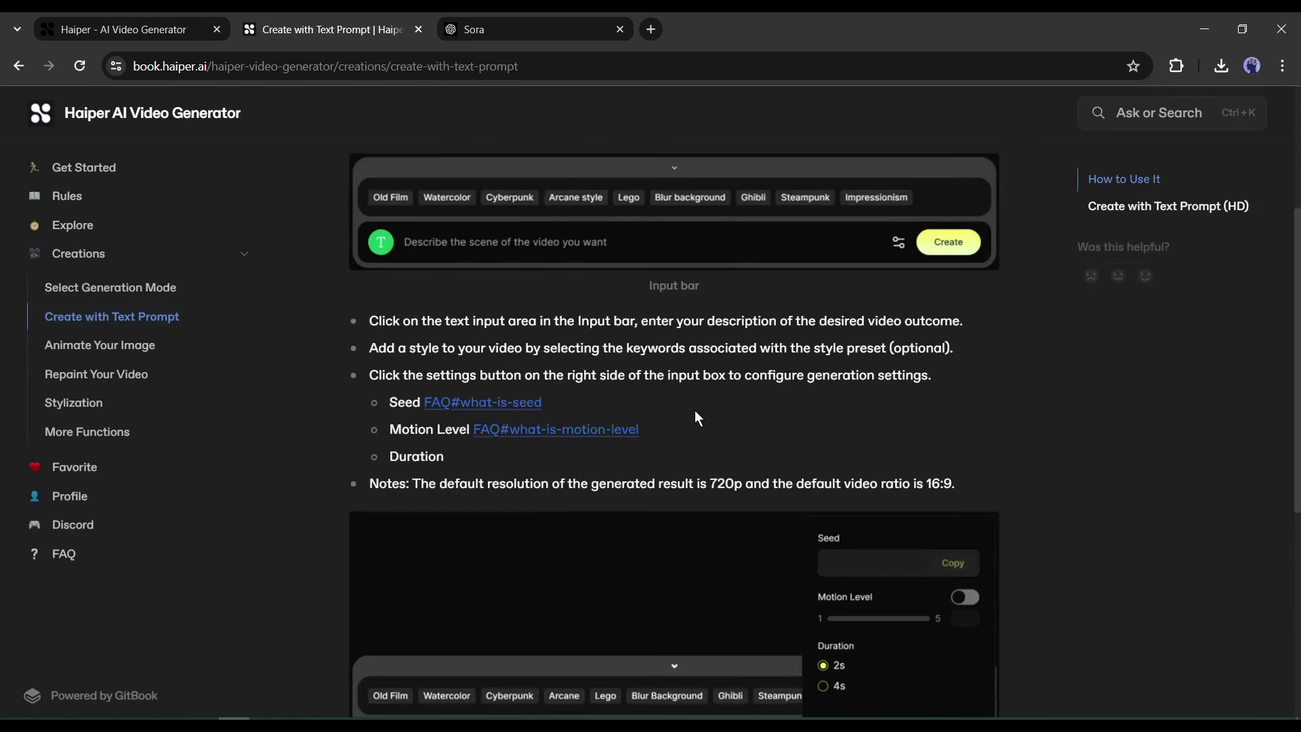
pyautogui.scroll(-5, 428, 346)
pyautogui.scroll(10, 428, 346)
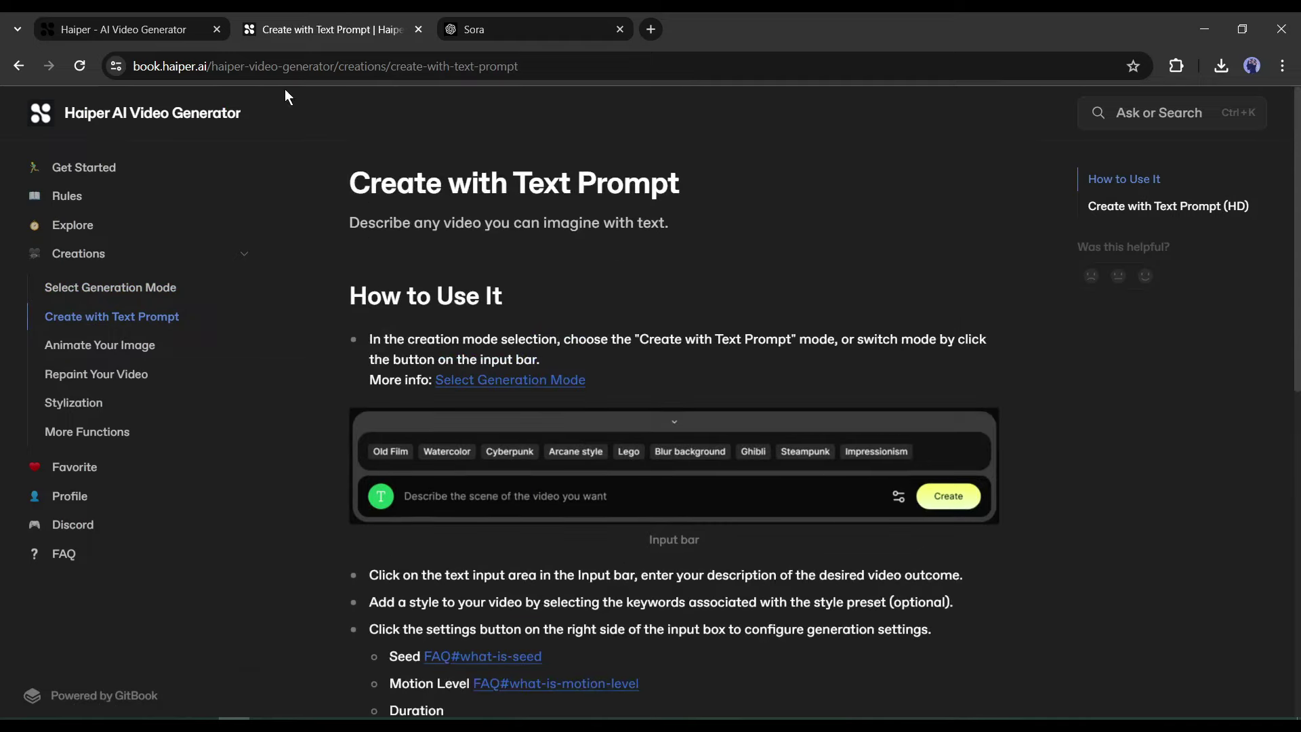
pyautogui.click(417, 30)
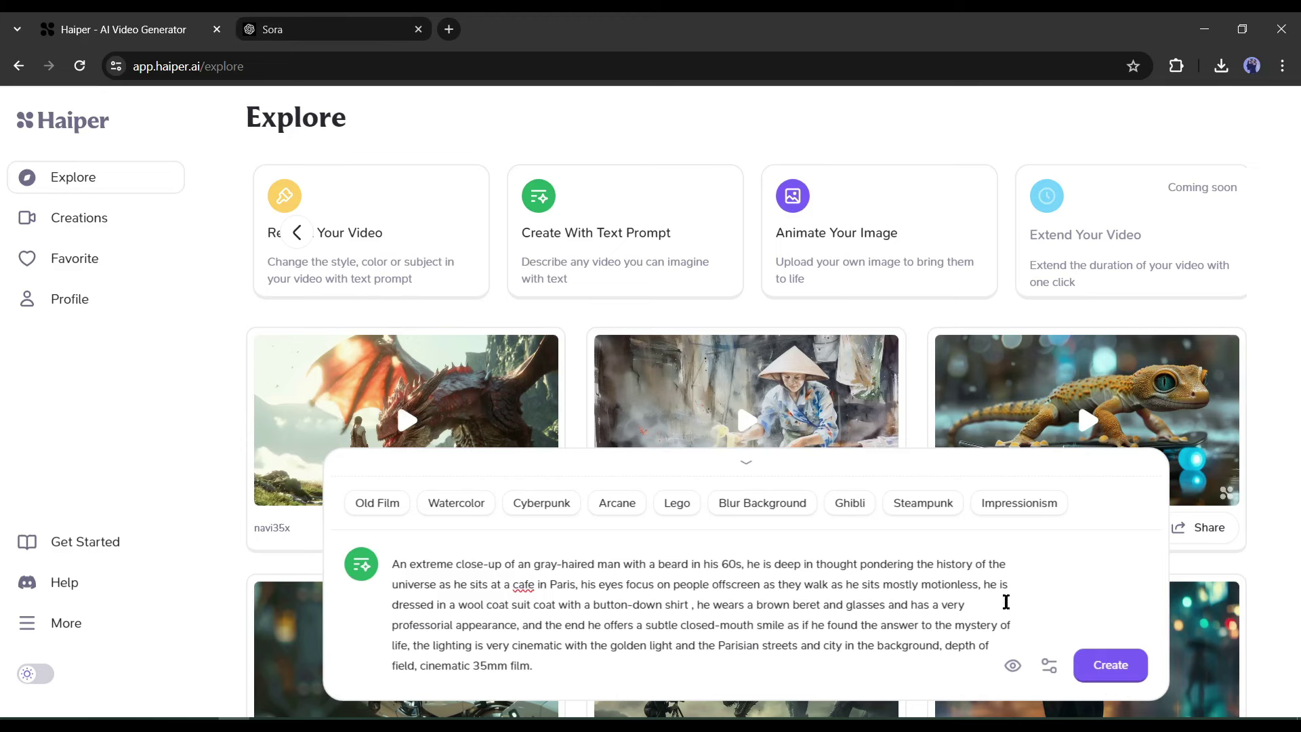
pyautogui.click(1101, 681)
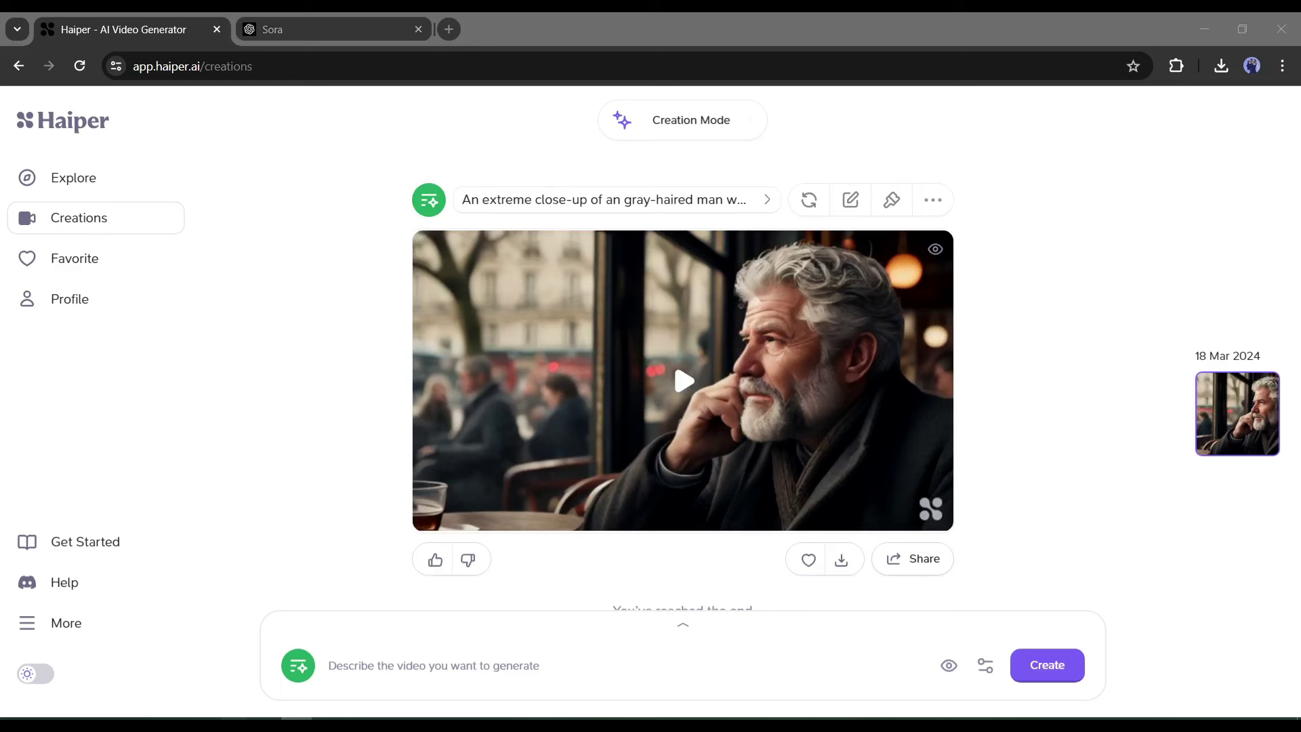
pyautogui.click(674, 557)
pyautogui.click(685, 379)
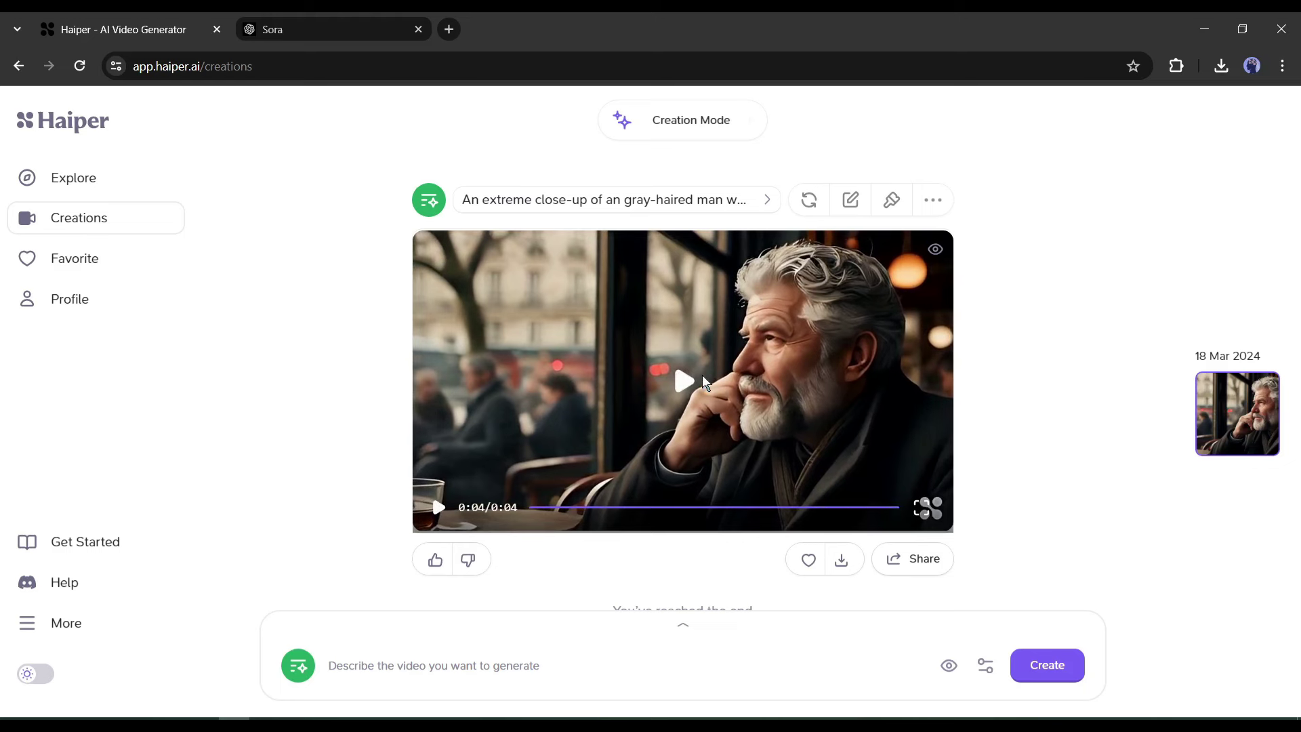
pyautogui.click(684, 381)
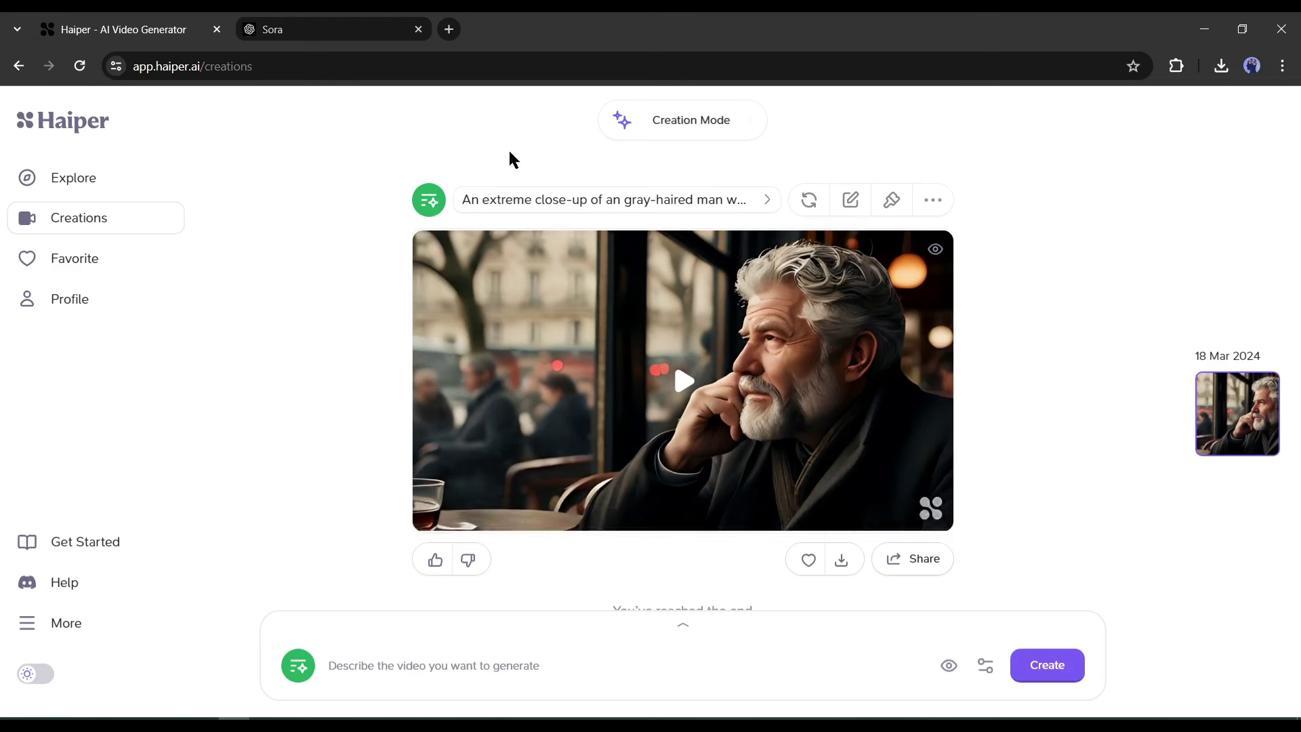
# Step: Generate a 2s Create Video With Text (HD) clip from the pasted café-man prompt
pyautogui.click(658, 125)
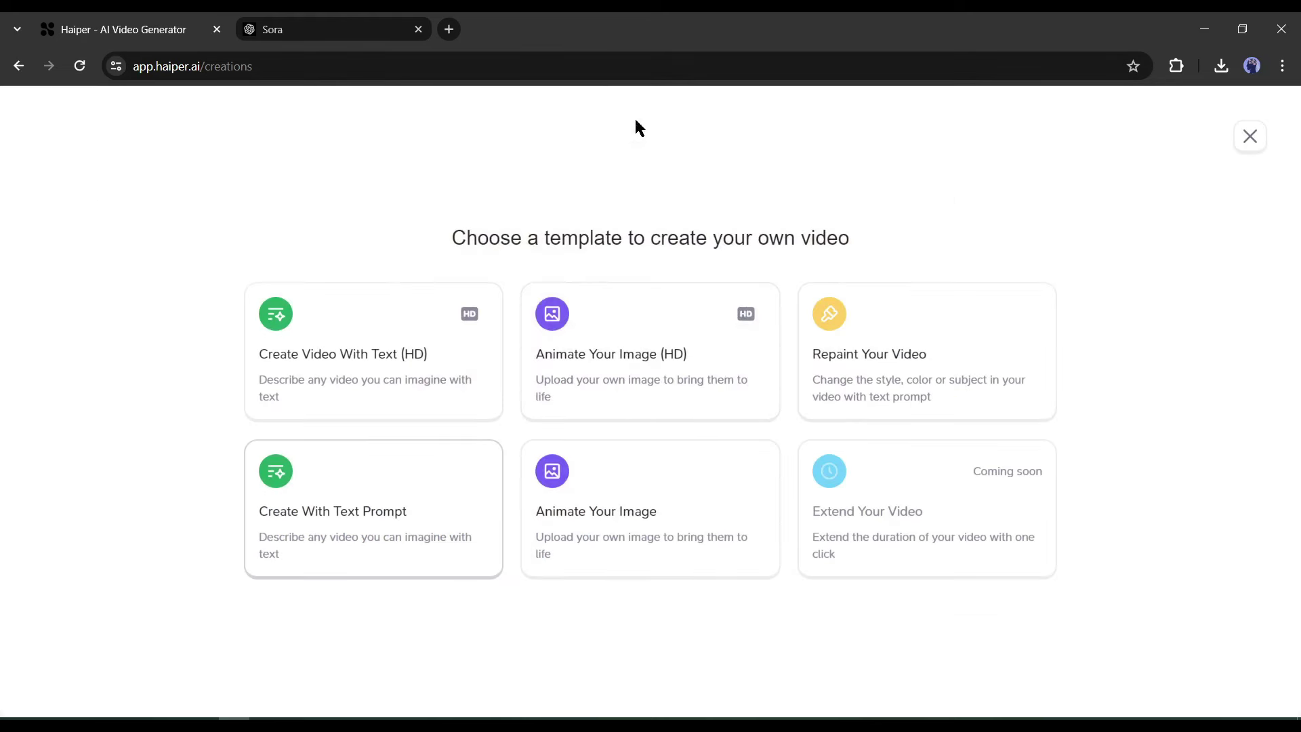
pyautogui.click(364, 348)
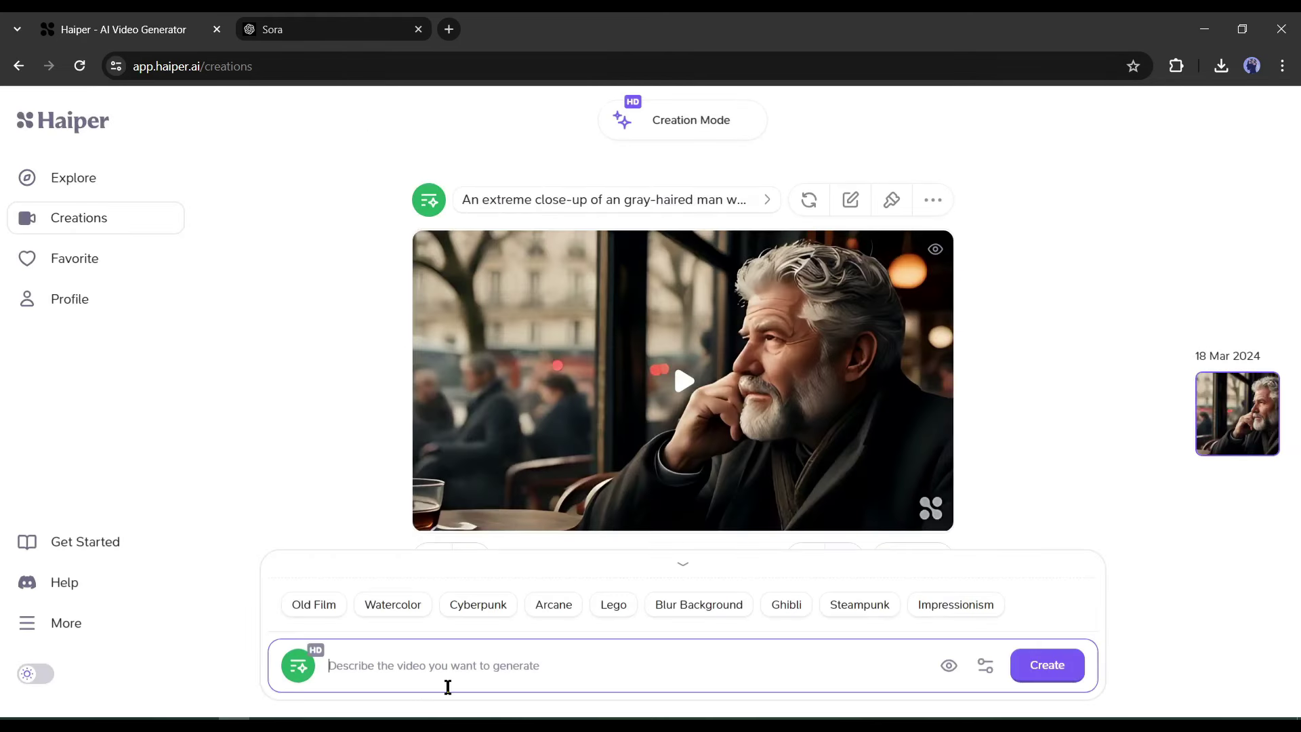
pyautogui.write('An extreme close-up of an gray-haired man with a beard in his 60s, he is deep in thought pondering the history of the universe as he sits at a cafe in Paris, his eyes focus on people offscreen as they walk as he sits mostly motionless, he is dressed in a wool coat suit coat with a button-down shirt , he wears a brown beret and glasses and has a very professorial appearance, and the end he offers a subtle closed-mouth smile as if he found the answer to the mystery of life, the lighting is very cinematic with the golden light and the Parisian streets and city in the background, depth of field, cinematic 35mm film.')
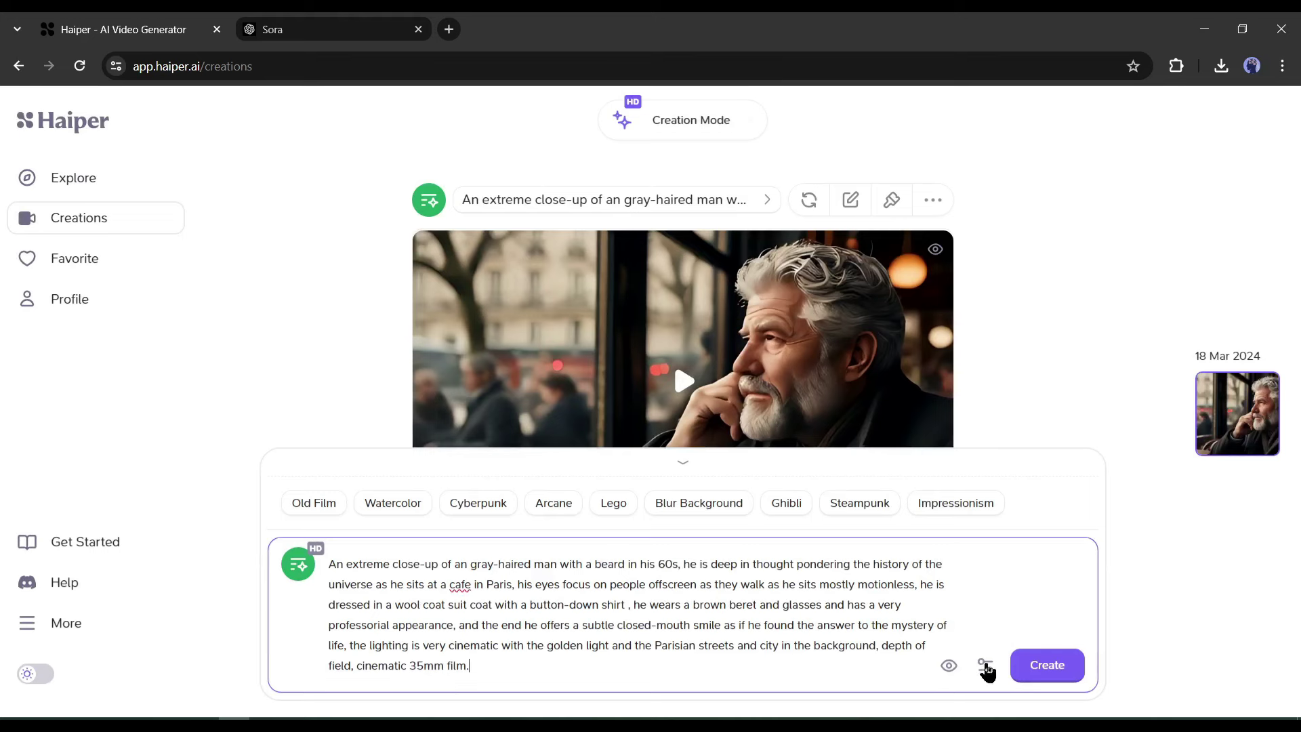
pyautogui.click(985, 668)
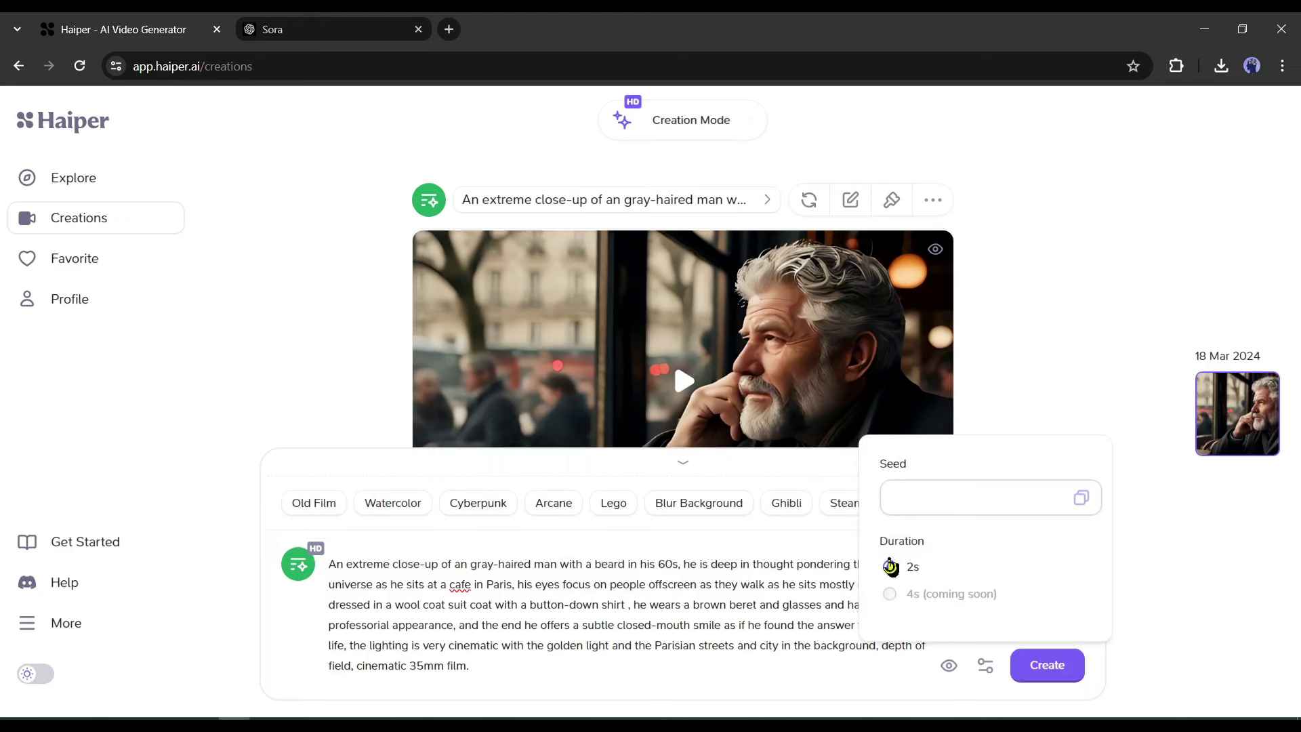
pyautogui.click(1047, 665)
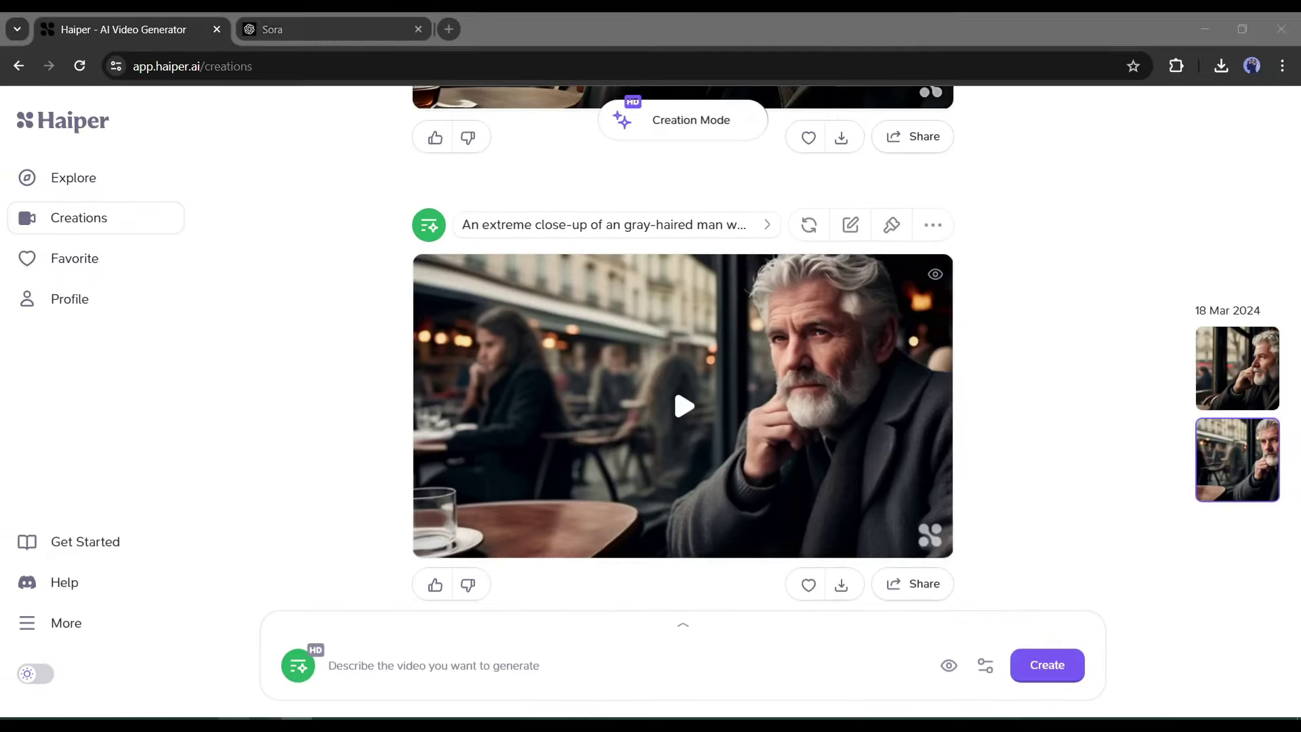
# Step: Watch the 2-second café video full screen, then download it and open its Share options
pyautogui.click(687, 411)
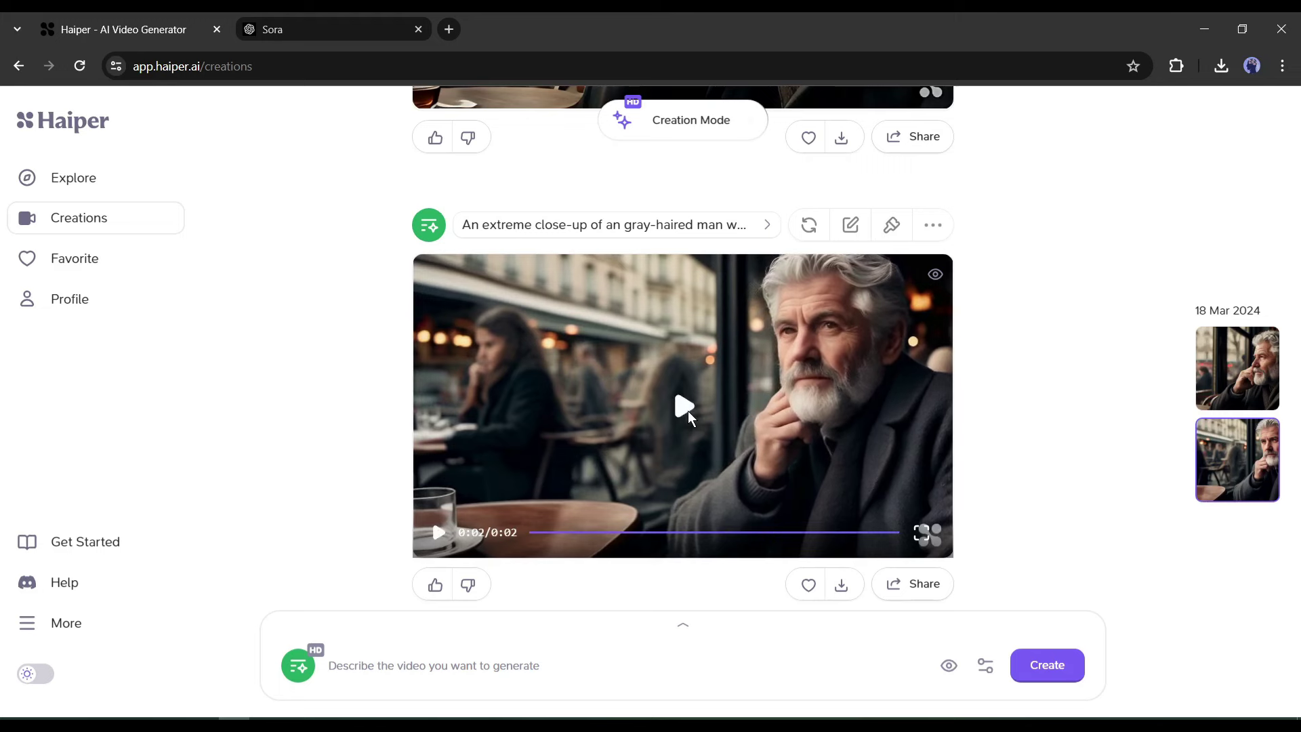
pyautogui.scroll(-5, 678, 417)
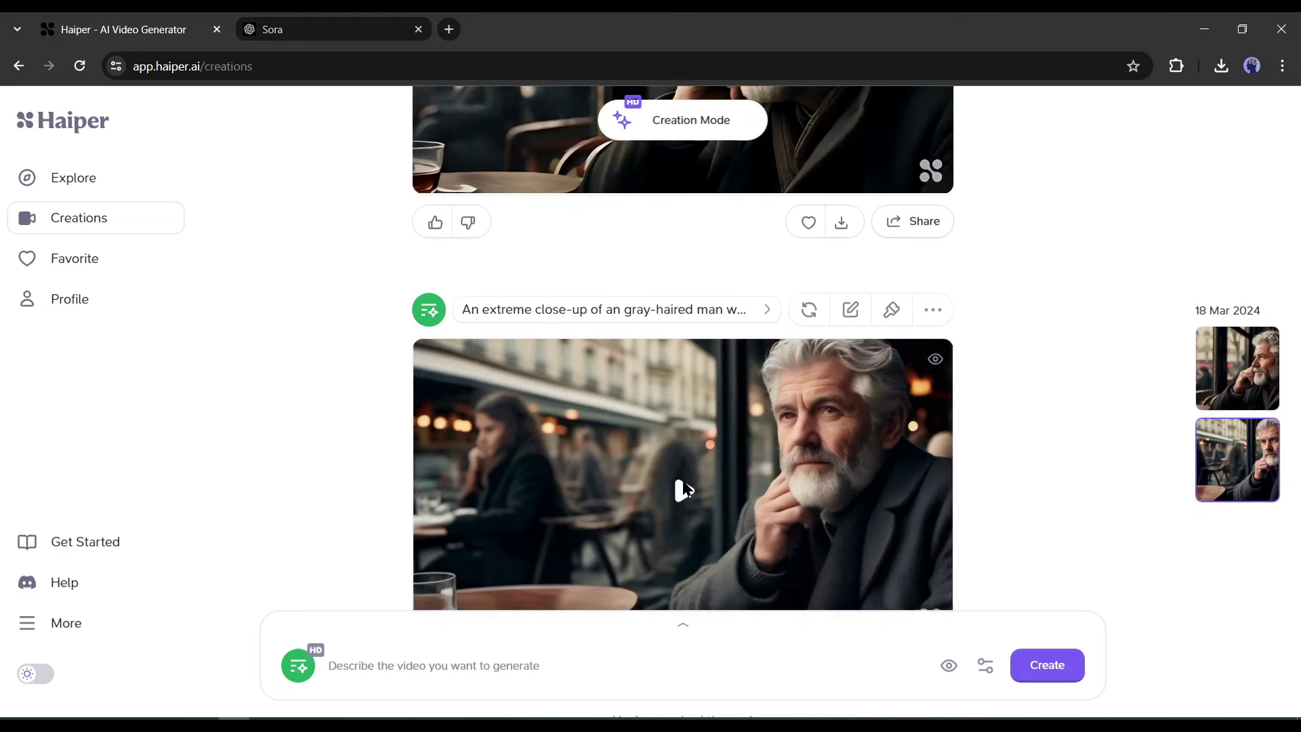
pyautogui.click(683, 489)
pyautogui.scroll(-1, 711, 467)
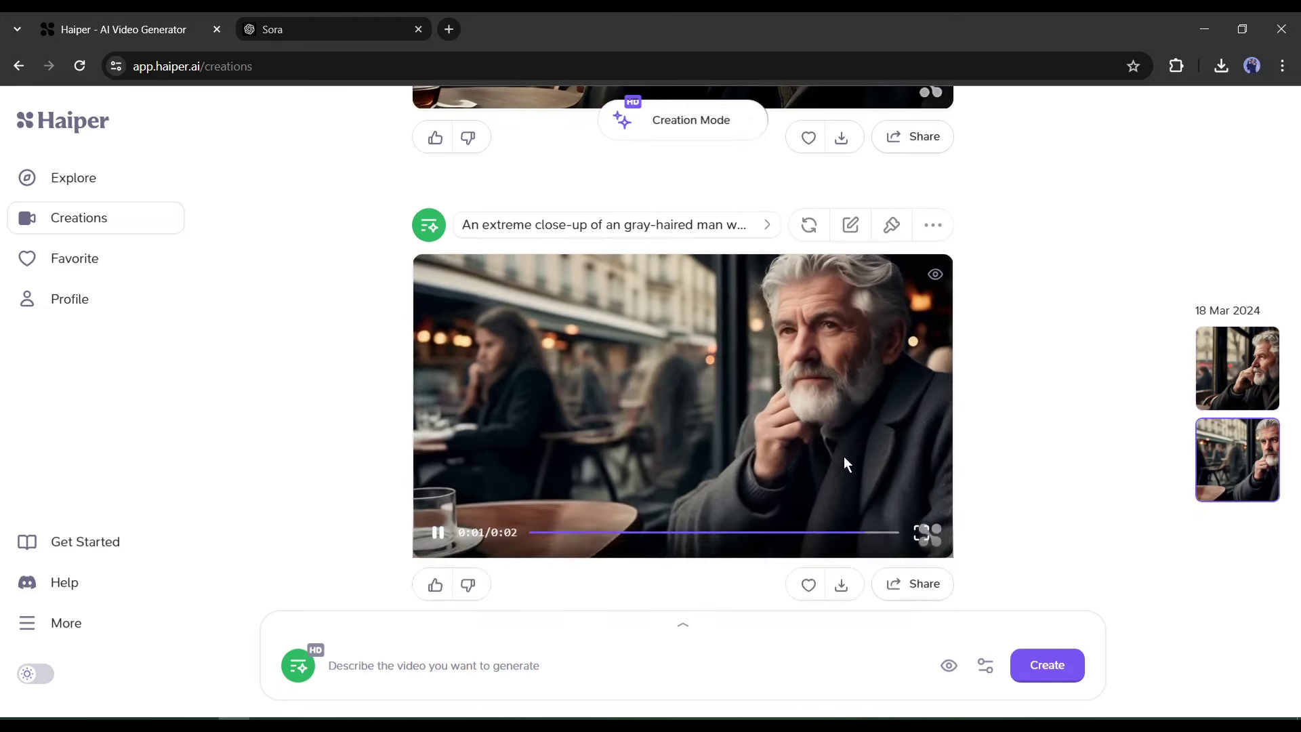
pyautogui.click(914, 537)
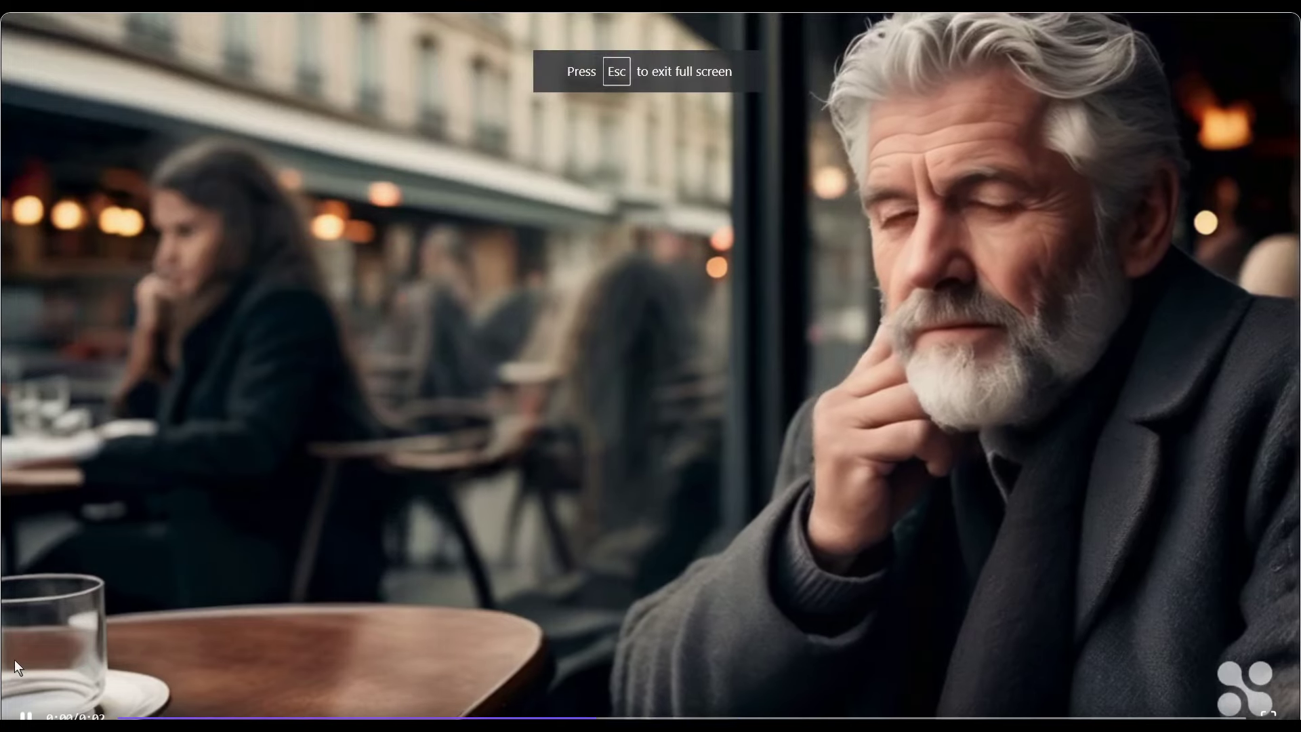
pyautogui.press('Escape')
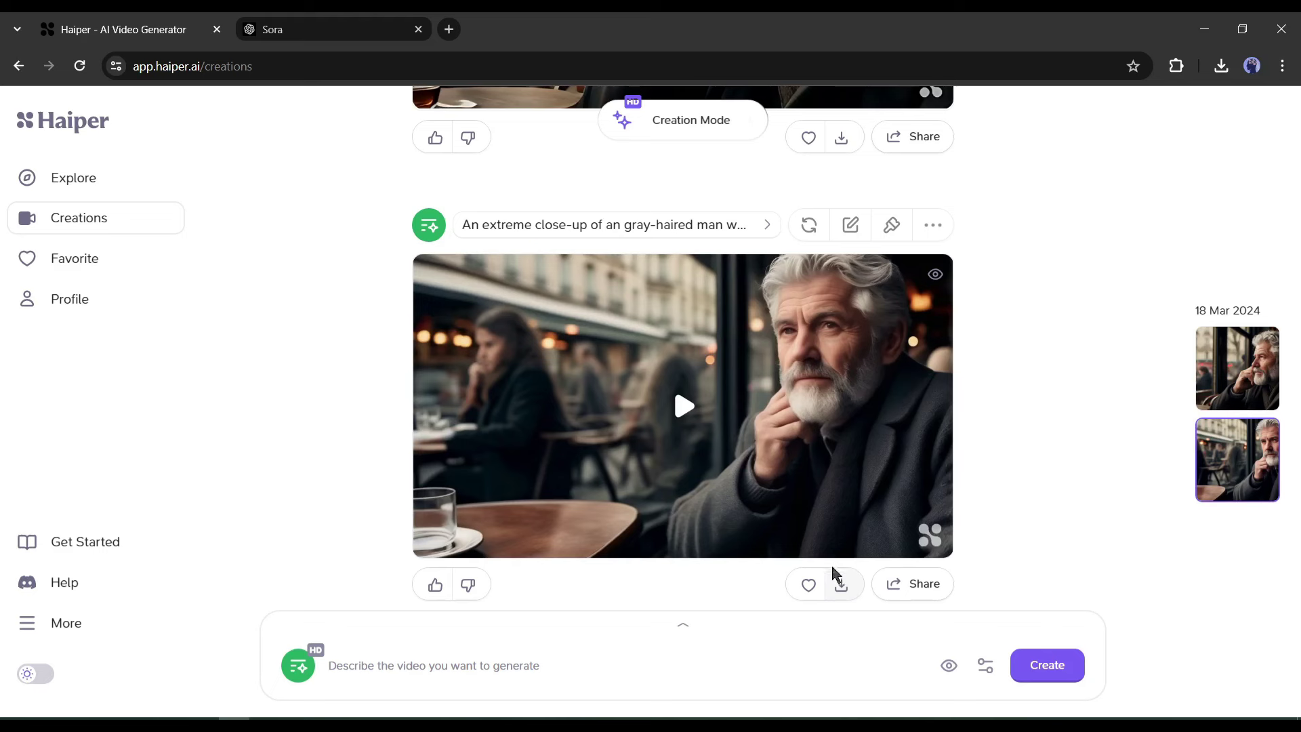
pyautogui.click(840, 584)
pyautogui.click(895, 587)
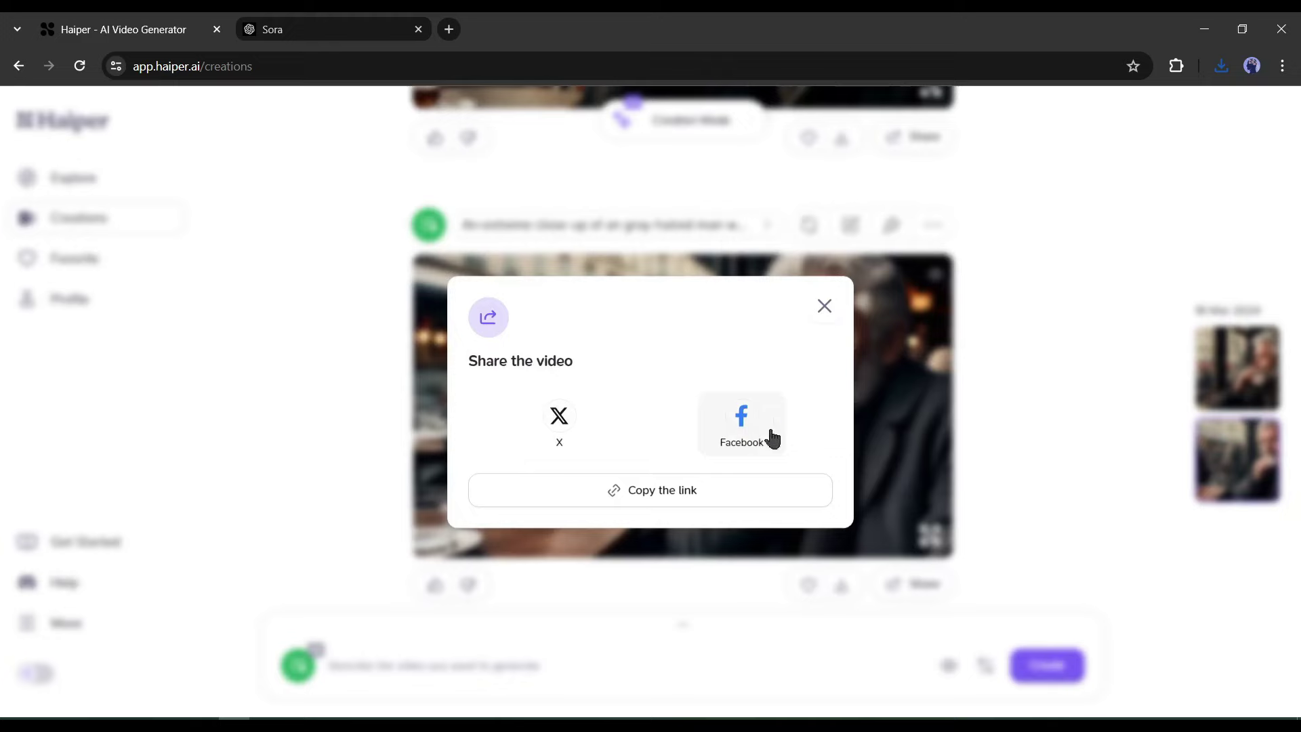
# Step: Close the share dialog, regenerate the café video from the same prompt, and play it
pyautogui.click(824, 307)
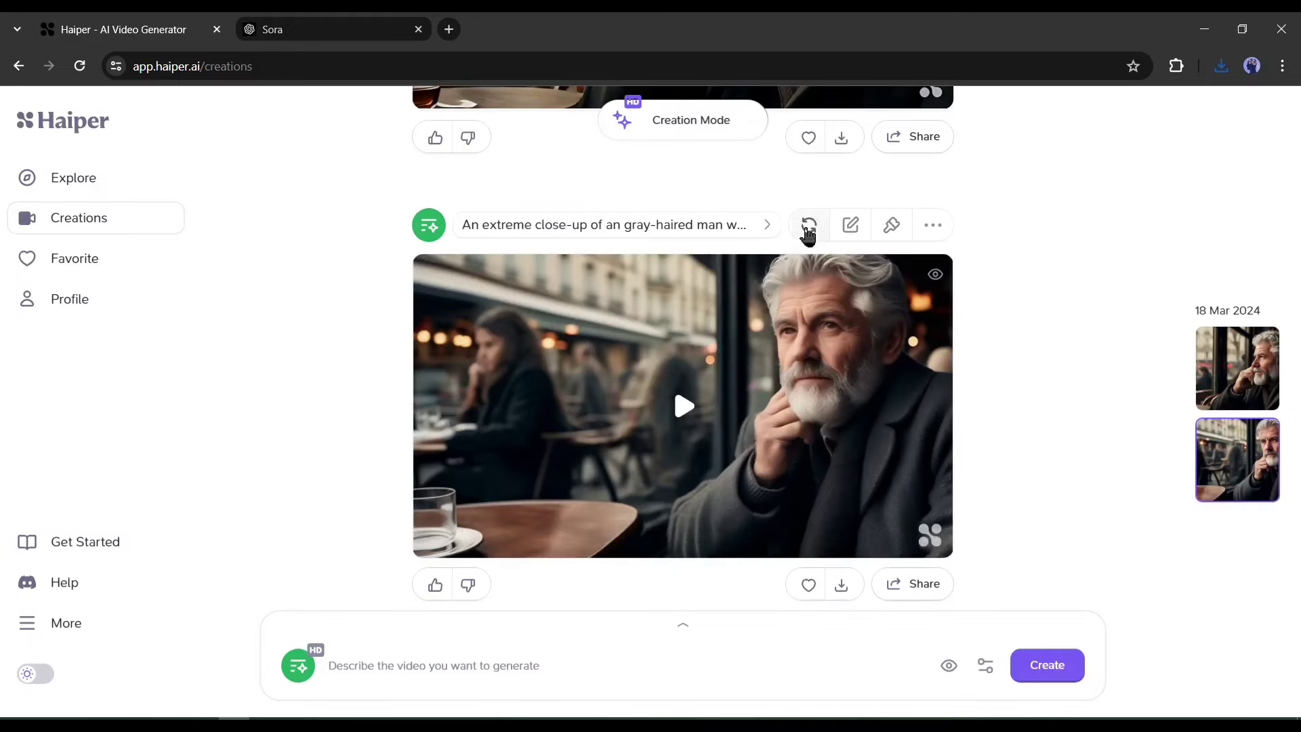
pyautogui.click(809, 225)
pyautogui.click(789, 434)
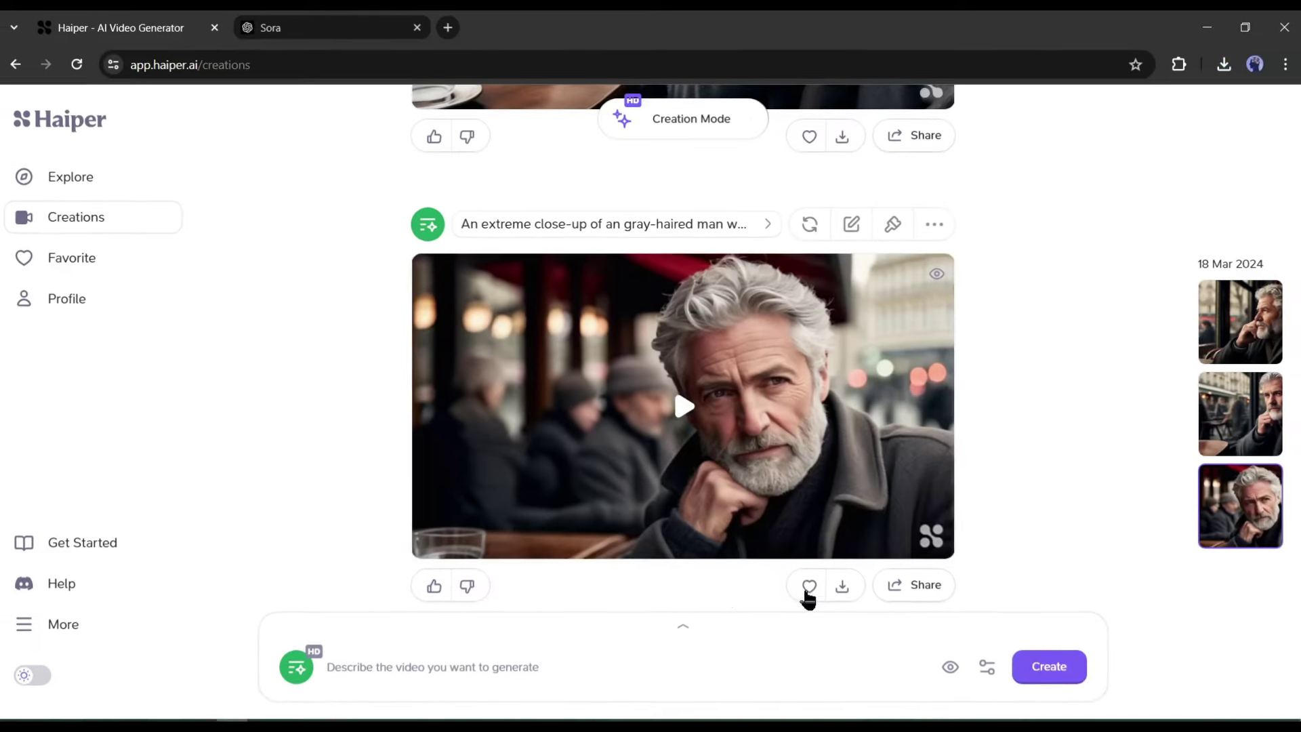
pyautogui.click(689, 409)
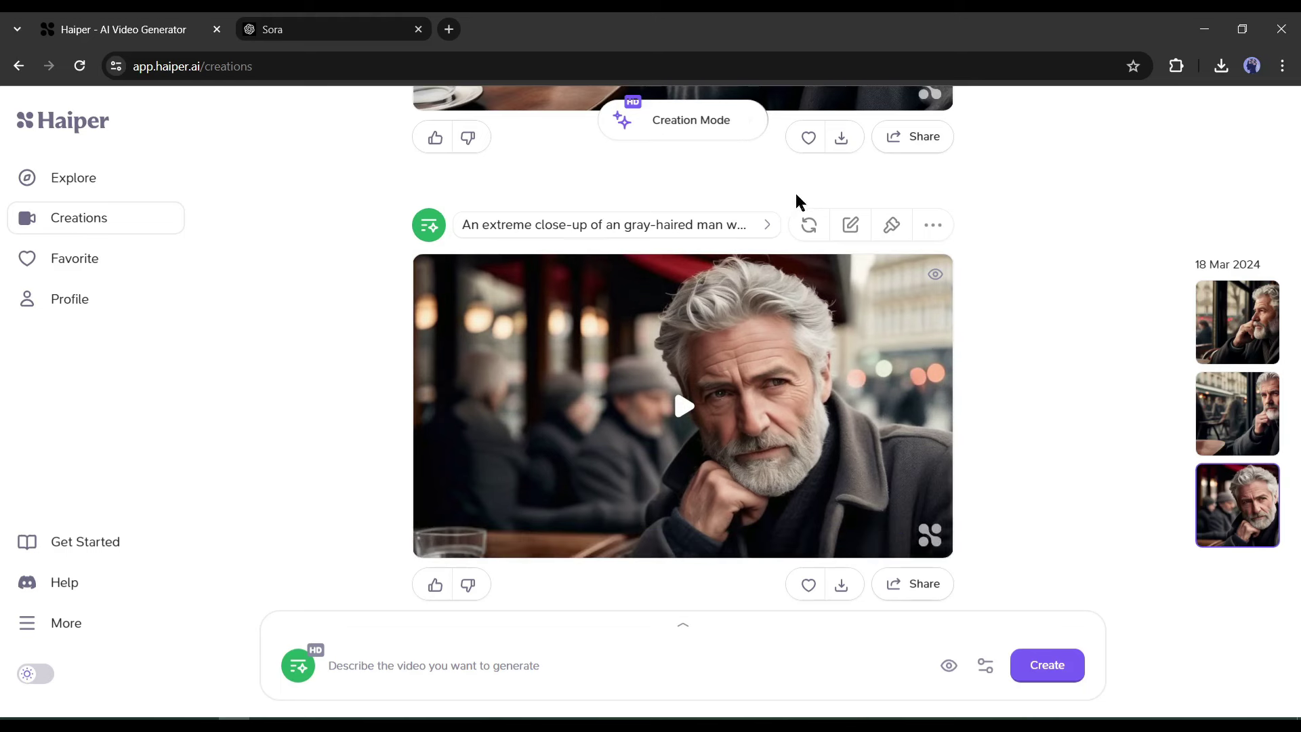
# Step: Vary the prompt by replacing 'gray' with 'red', then generate and play the red-haired video
pyautogui.click(852, 227)
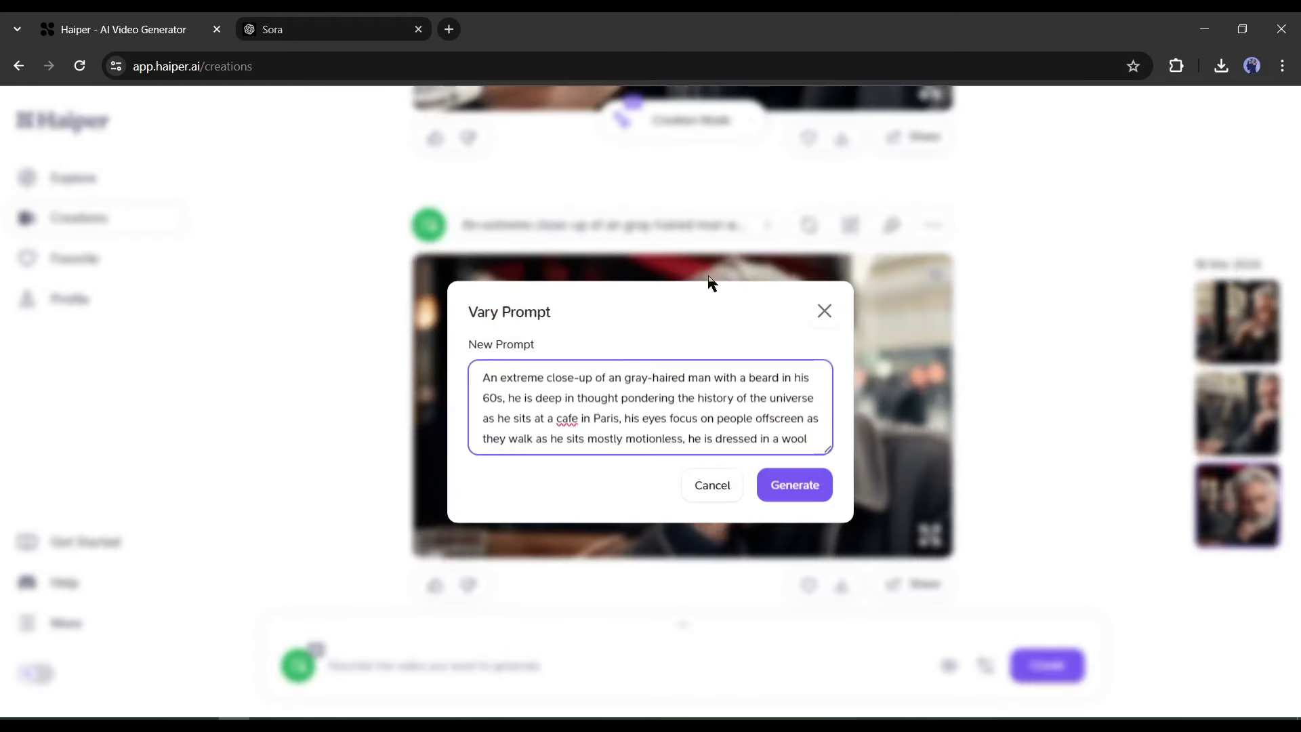
pyautogui.click(822, 311)
pyautogui.scroll(3, 702, 373)
pyautogui.scroll(-4, 702, 373)
pyautogui.scroll(2, 705, 376)
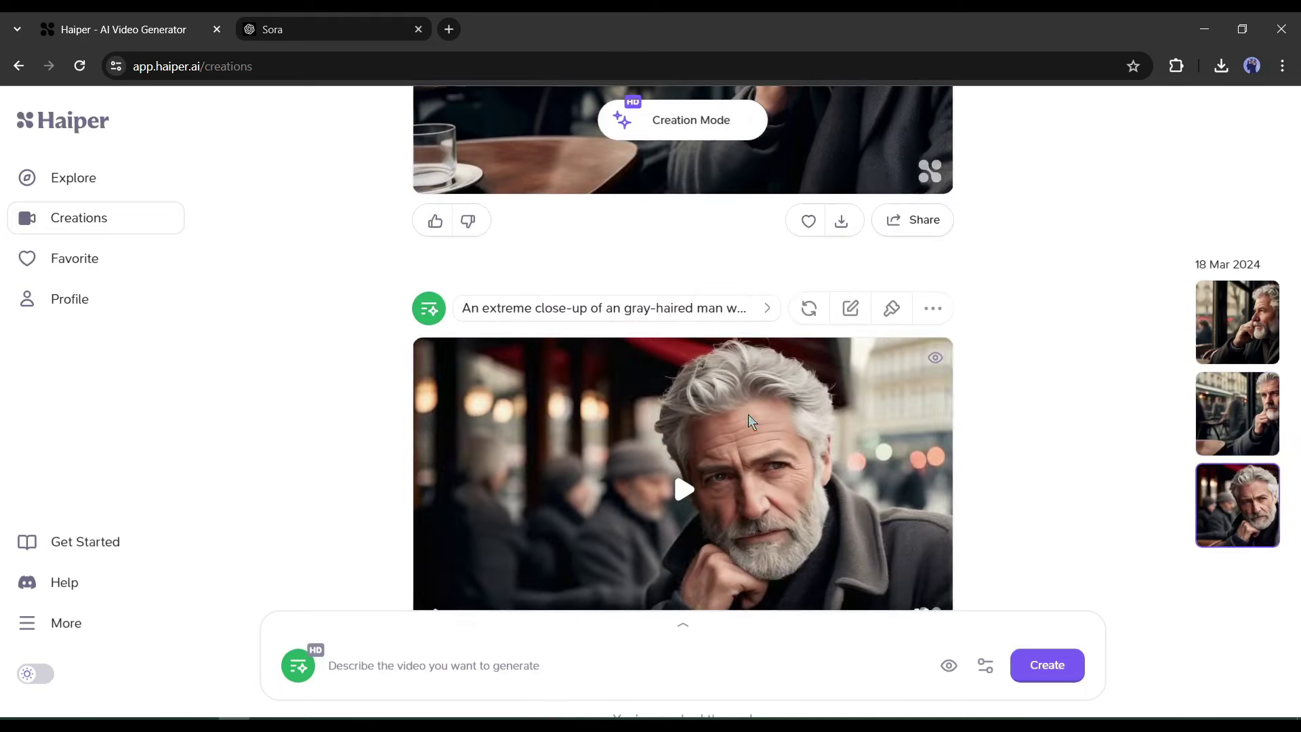
pyautogui.click(852, 313)
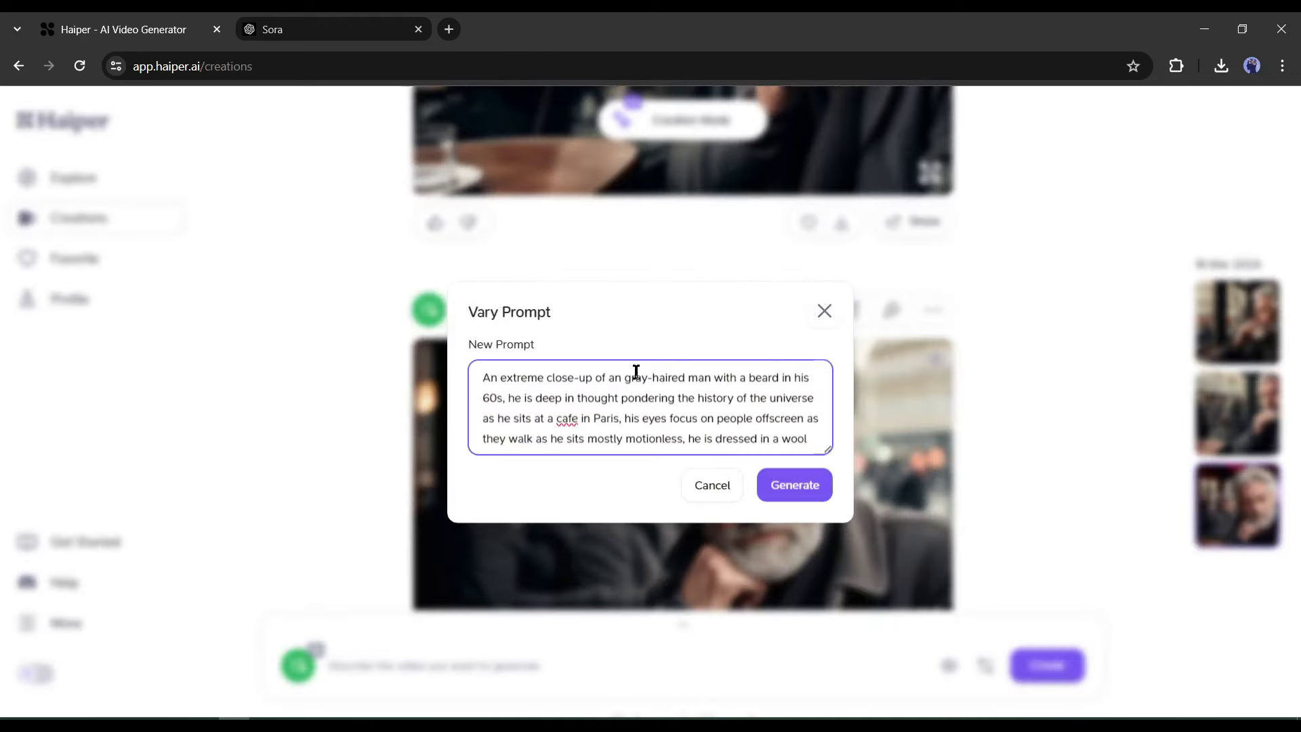
pyautogui.doubleClick(635, 377)
pyautogui.write('red')
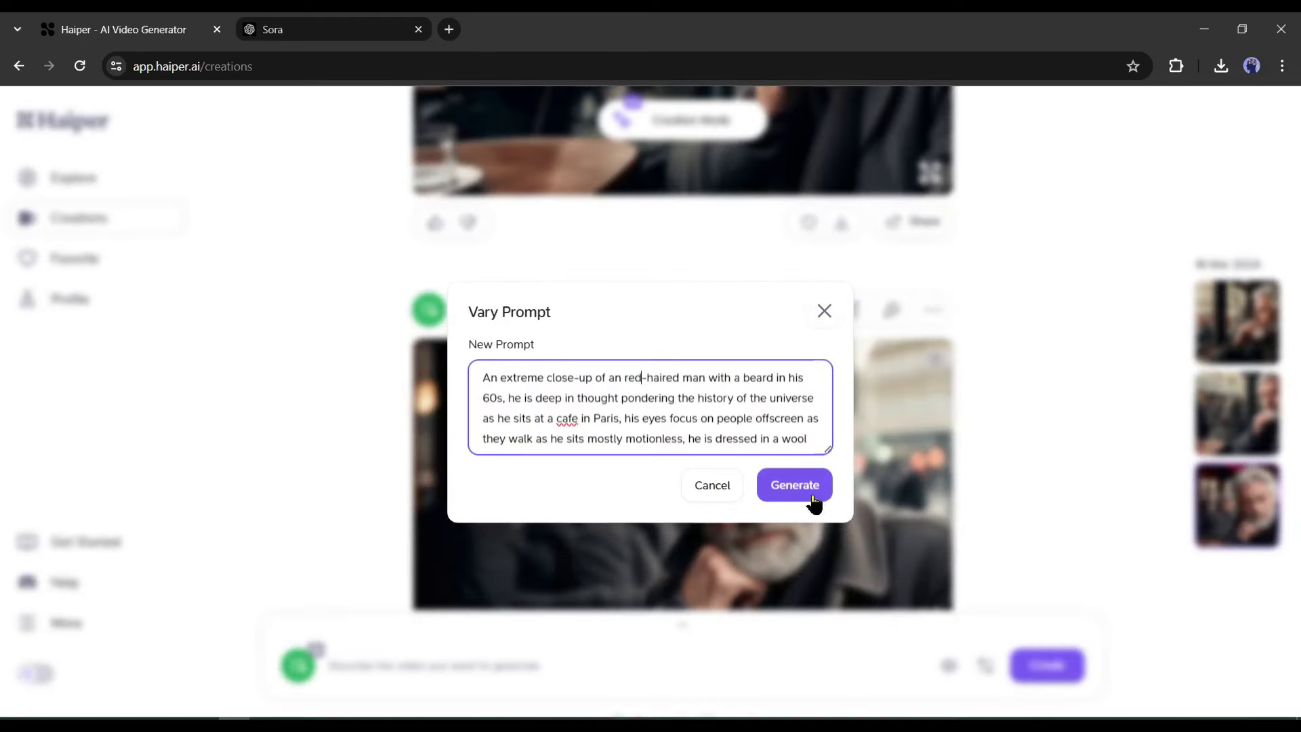
pyautogui.click(813, 500)
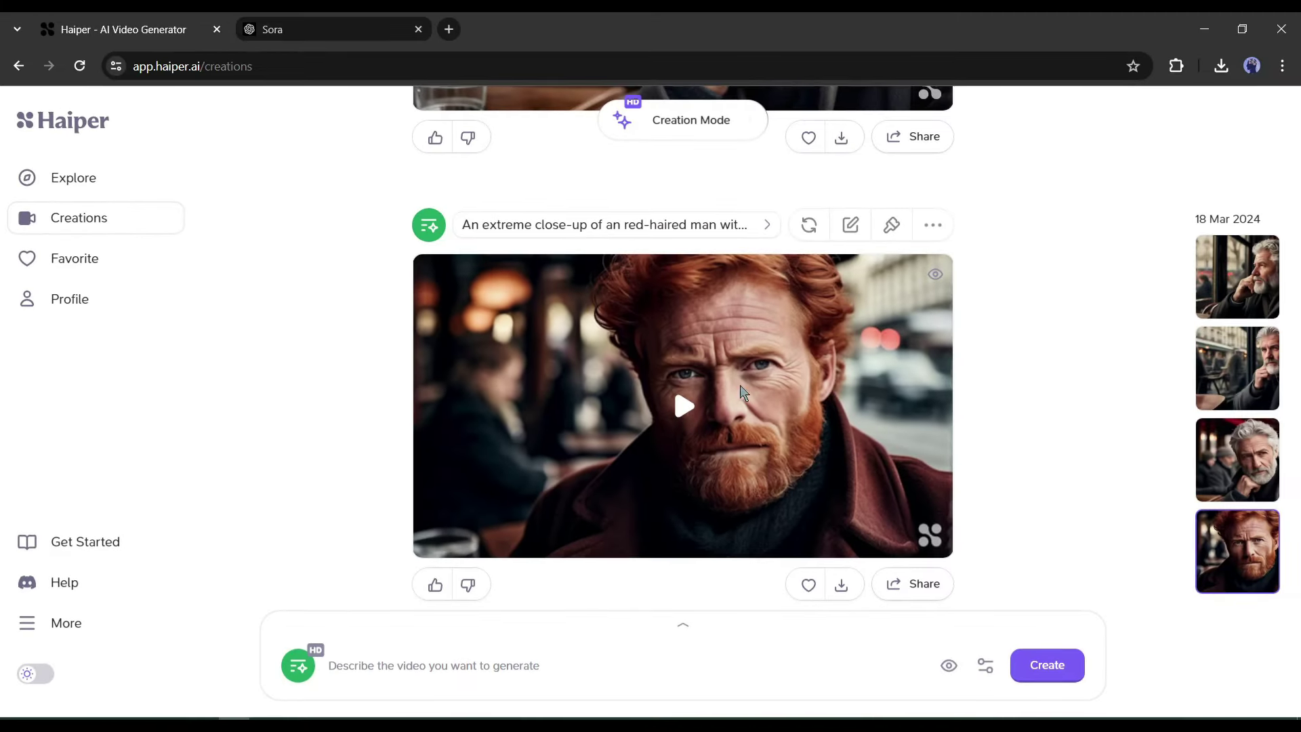
pyautogui.click(675, 413)
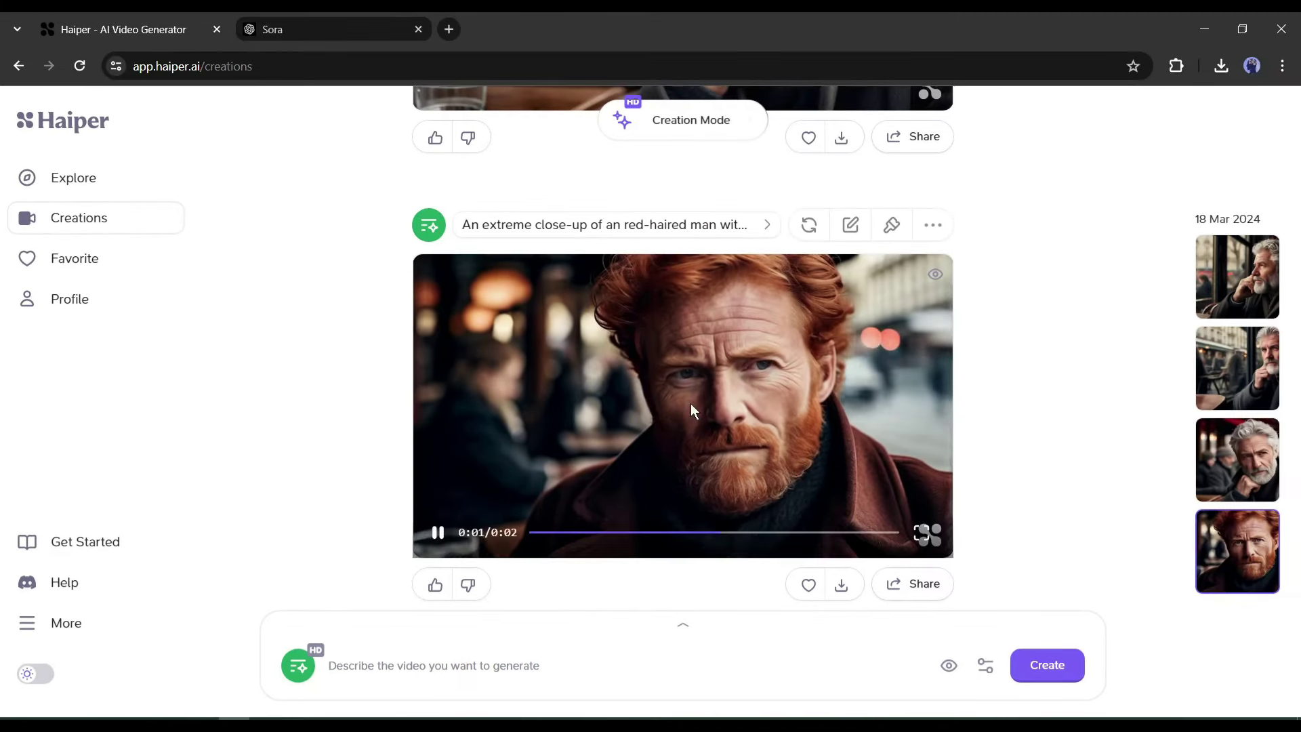
# Step: Open and close the repaint options for the red-haired video
pyautogui.scroll(1, 869, 419)
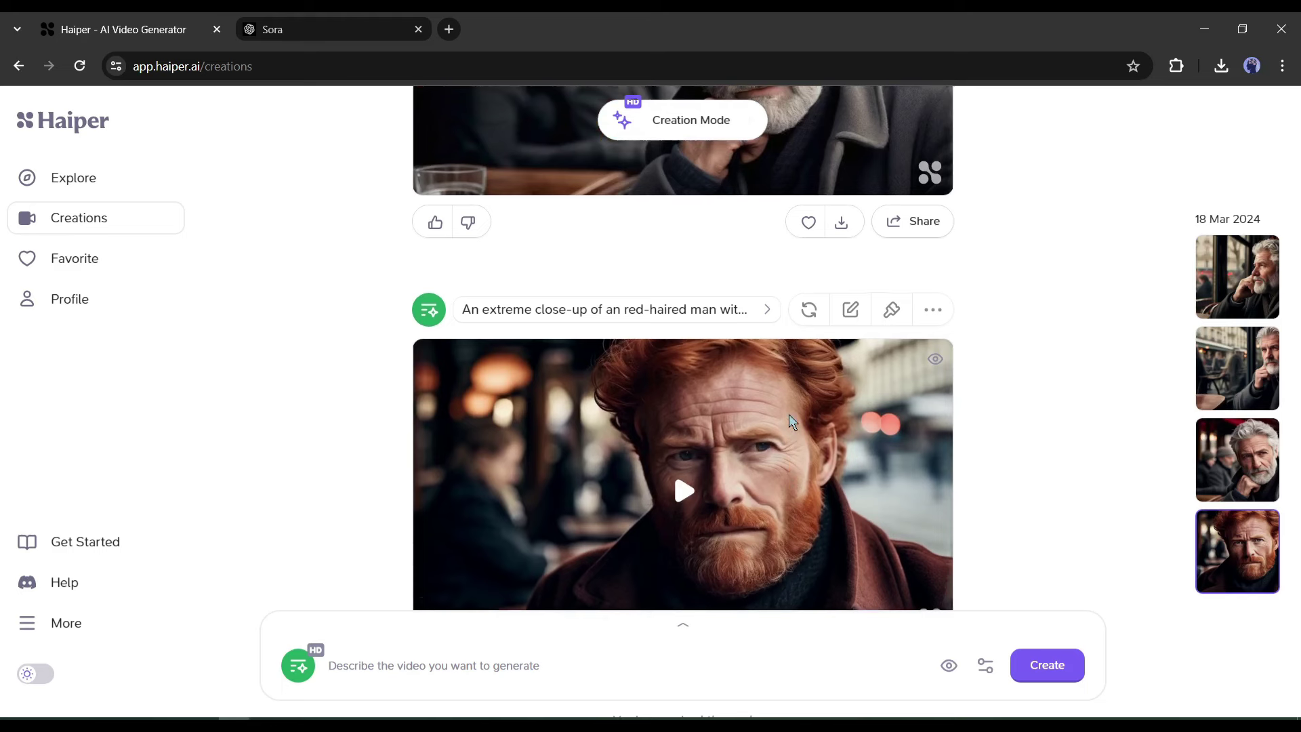
pyautogui.click(889, 316)
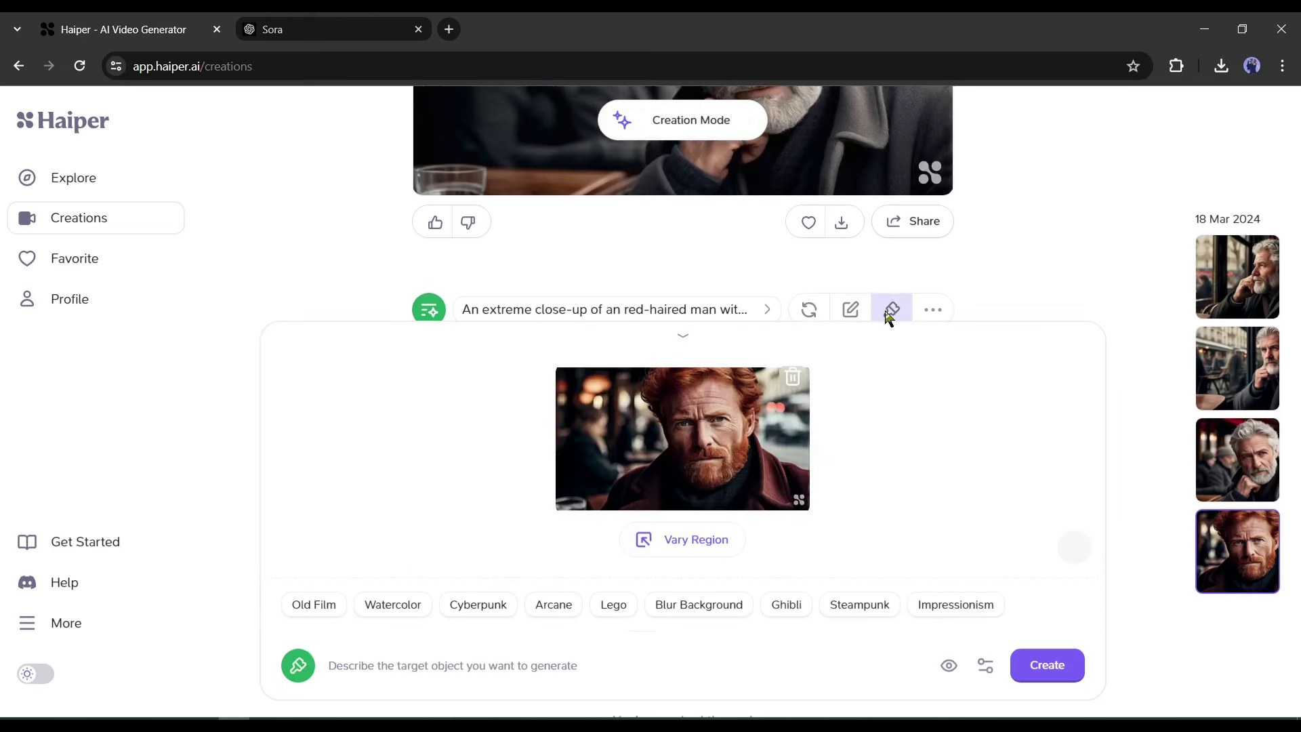
pyautogui.click(683, 336)
pyautogui.scroll(-1, 861, 340)
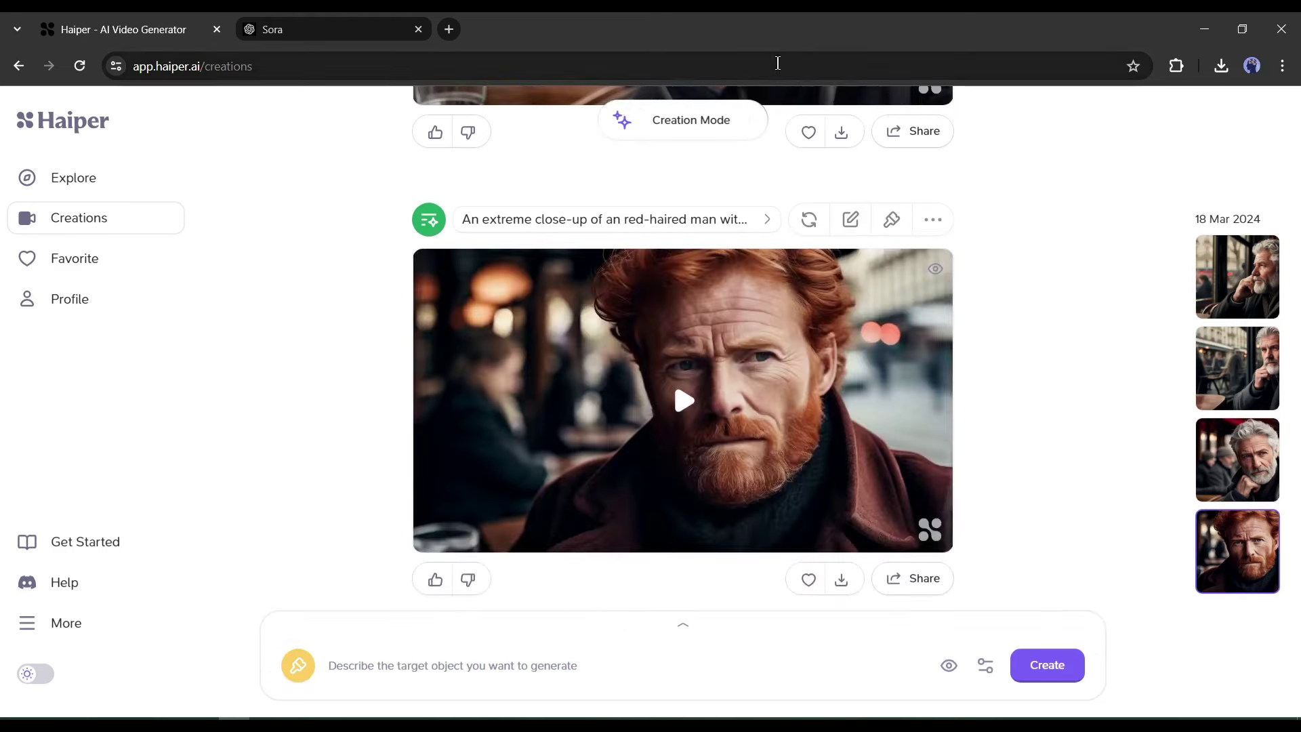
# Step: Start an Animate Your Image video from the street photo with the prompt 'A beautiful lady walking on a street'
pyautogui.click(681, 122)
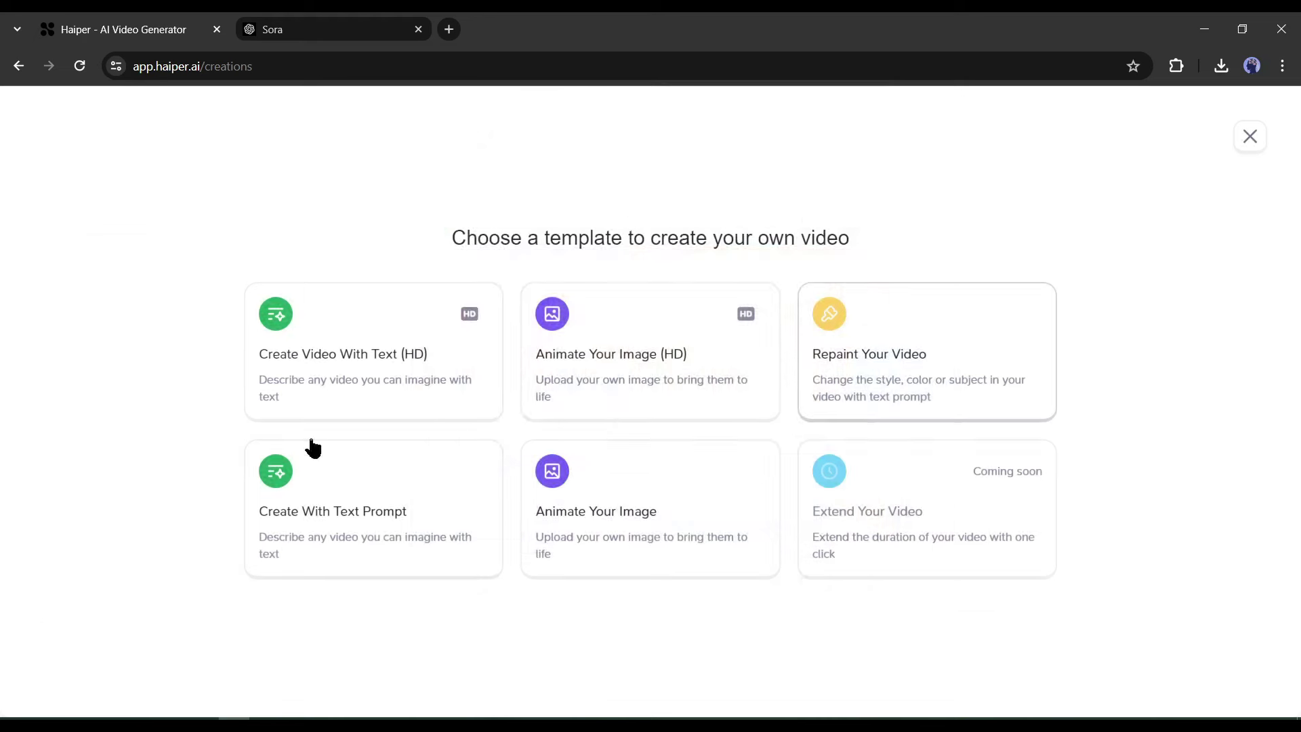
pyautogui.click(677, 534)
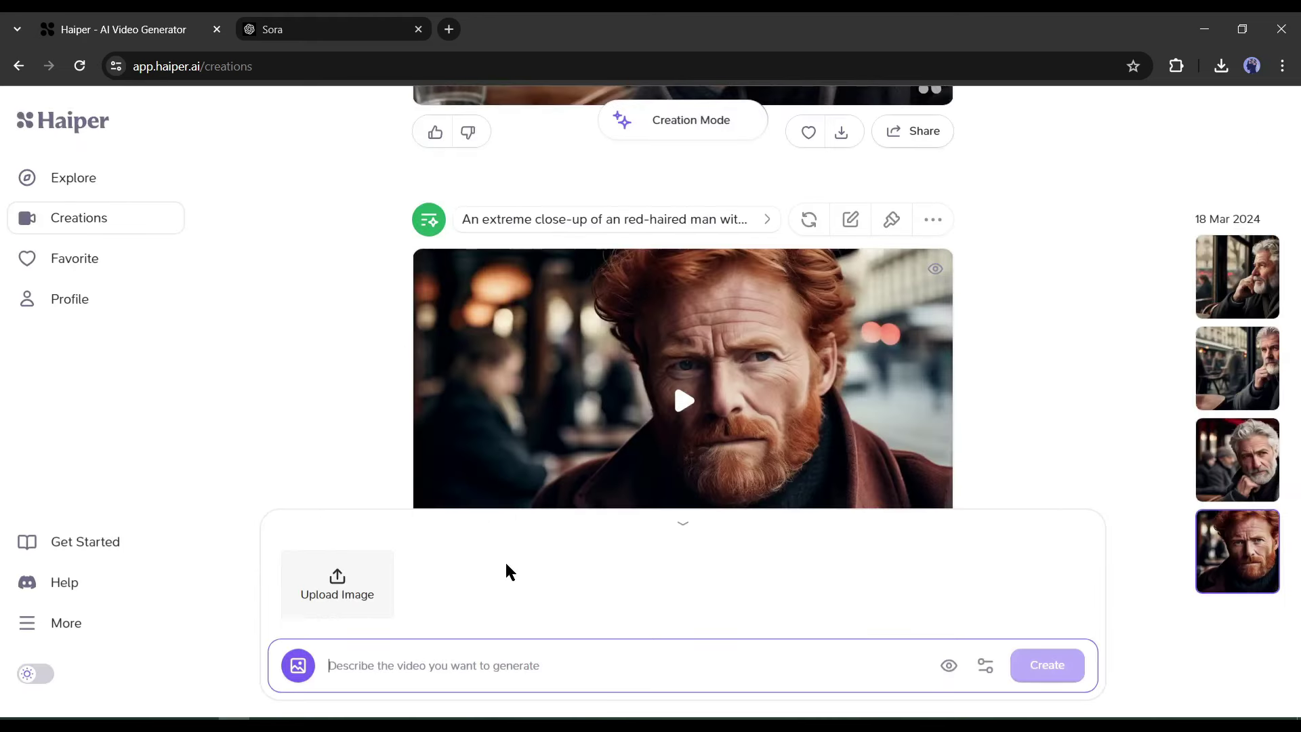
pyautogui.click(312, 581)
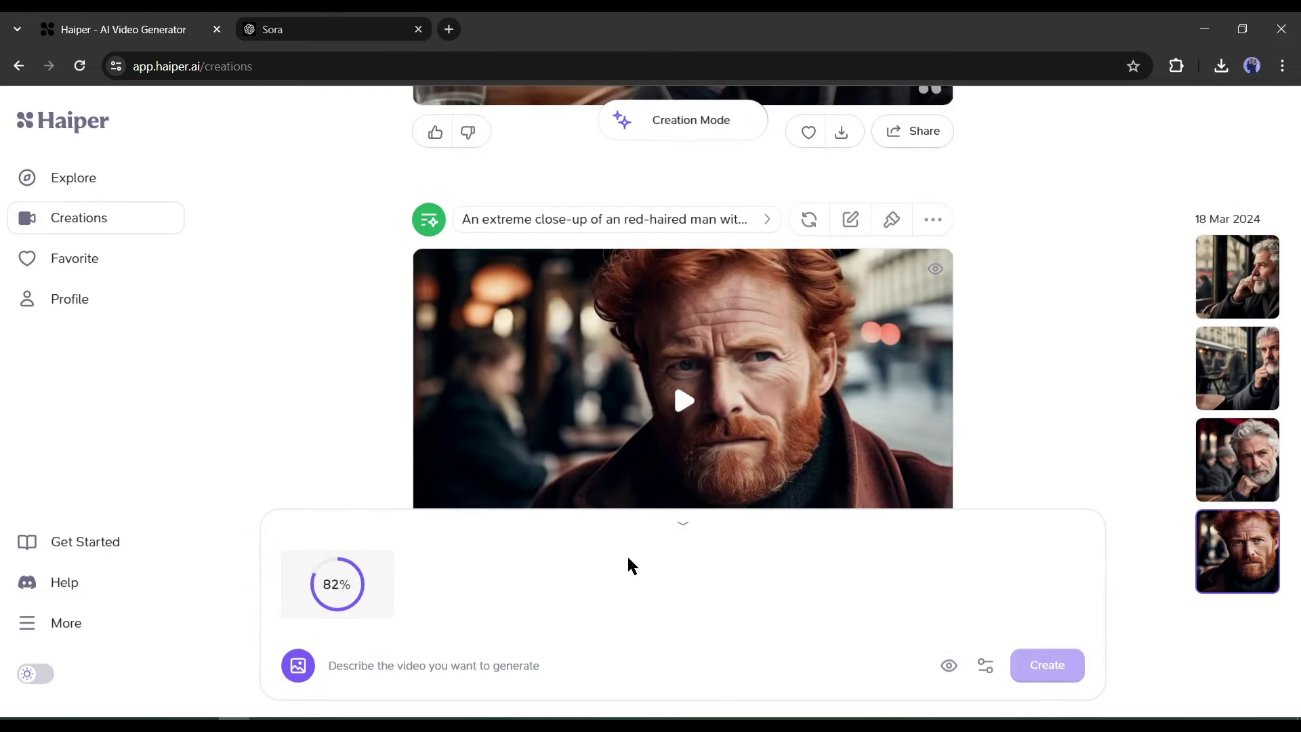
pyautogui.click(481, 682)
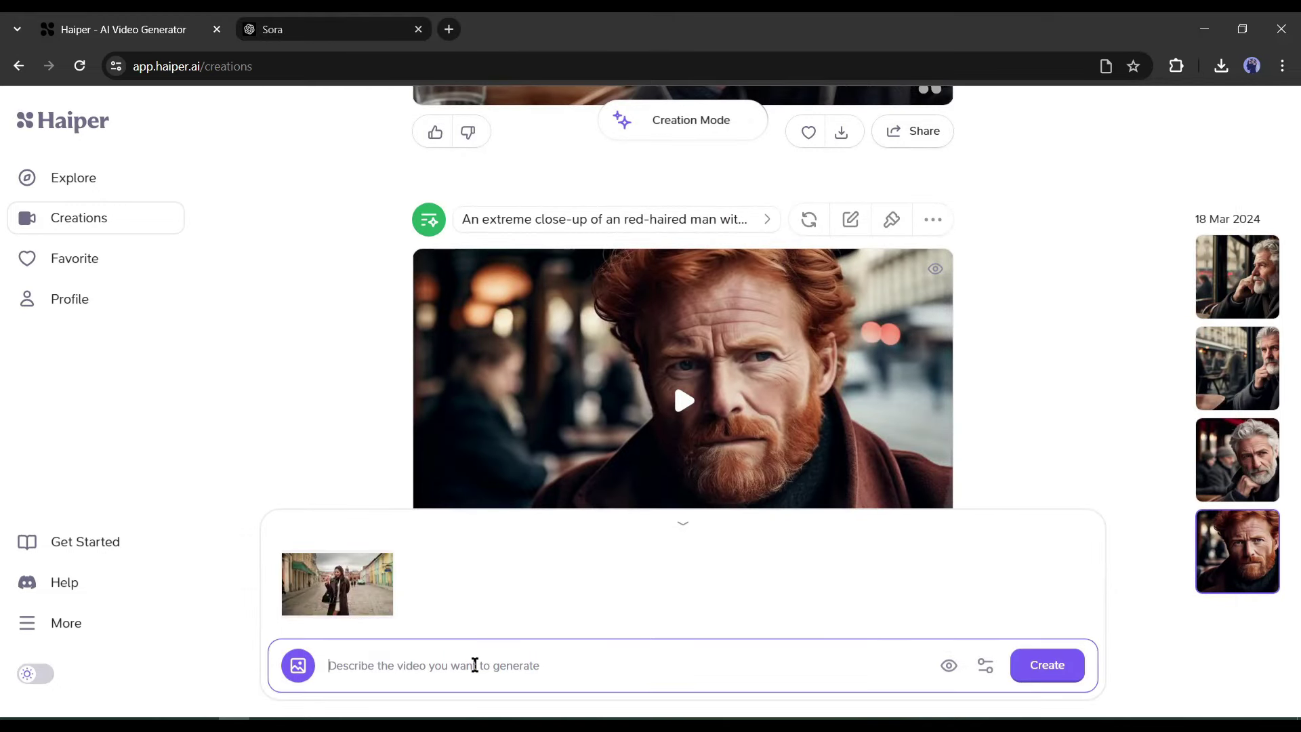
pyautogui.write('A beautiful lady walking o a street')
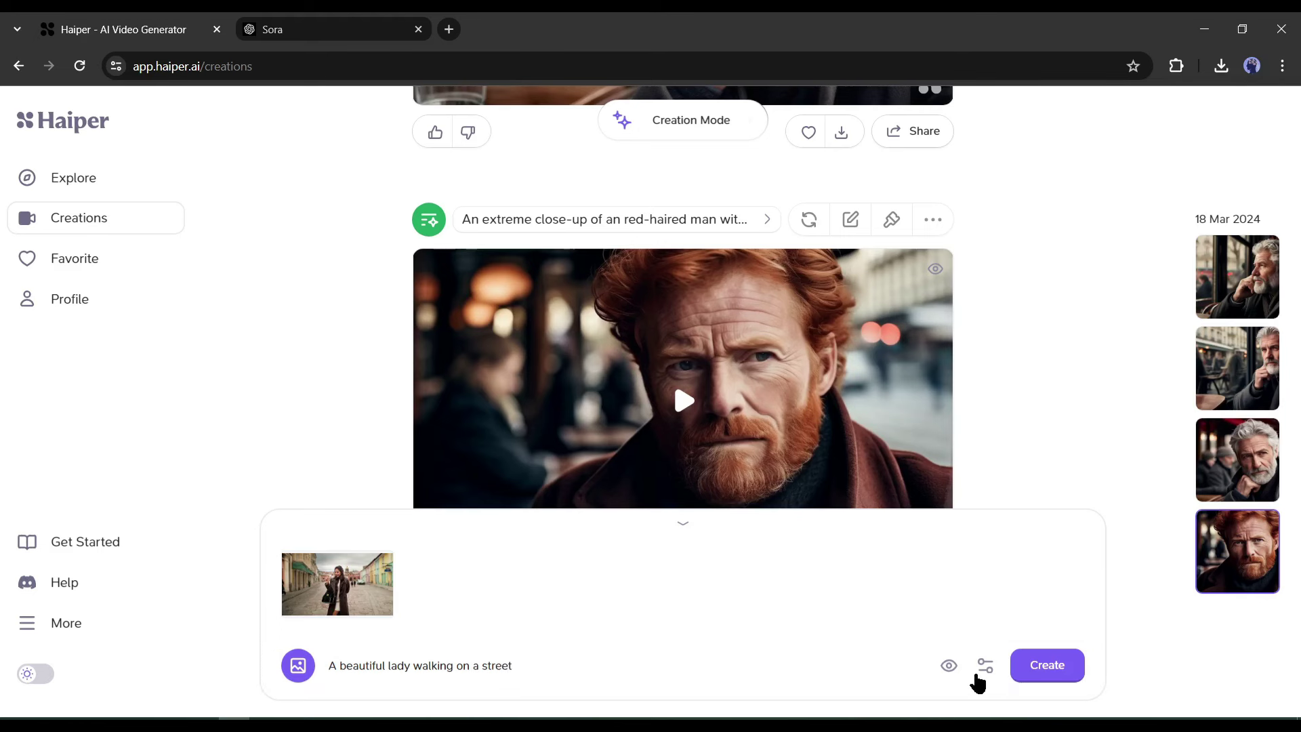
# Step: Toggle Motion Level on and back off, then generate and play the 4-second street-lady video
pyautogui.click(986, 666)
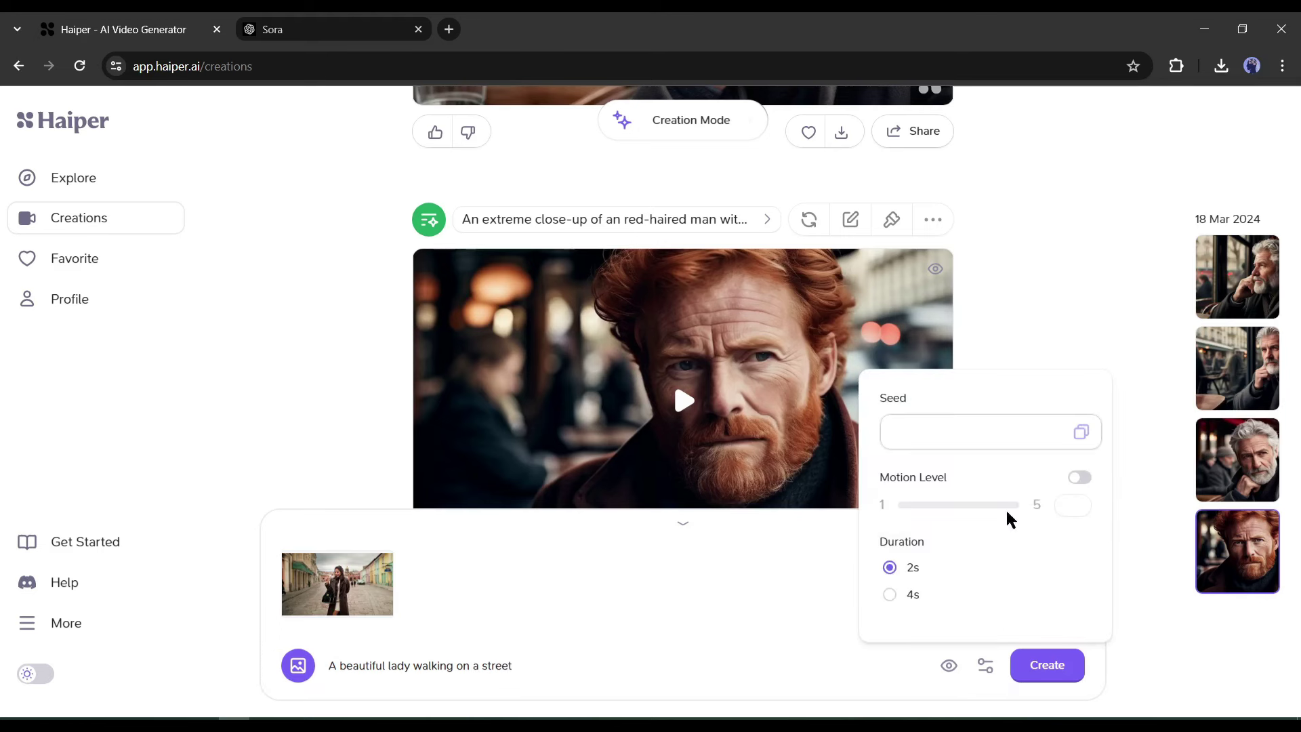
pyautogui.click(1079, 477)
pyautogui.click(1079, 477)
pyautogui.click(1027, 667)
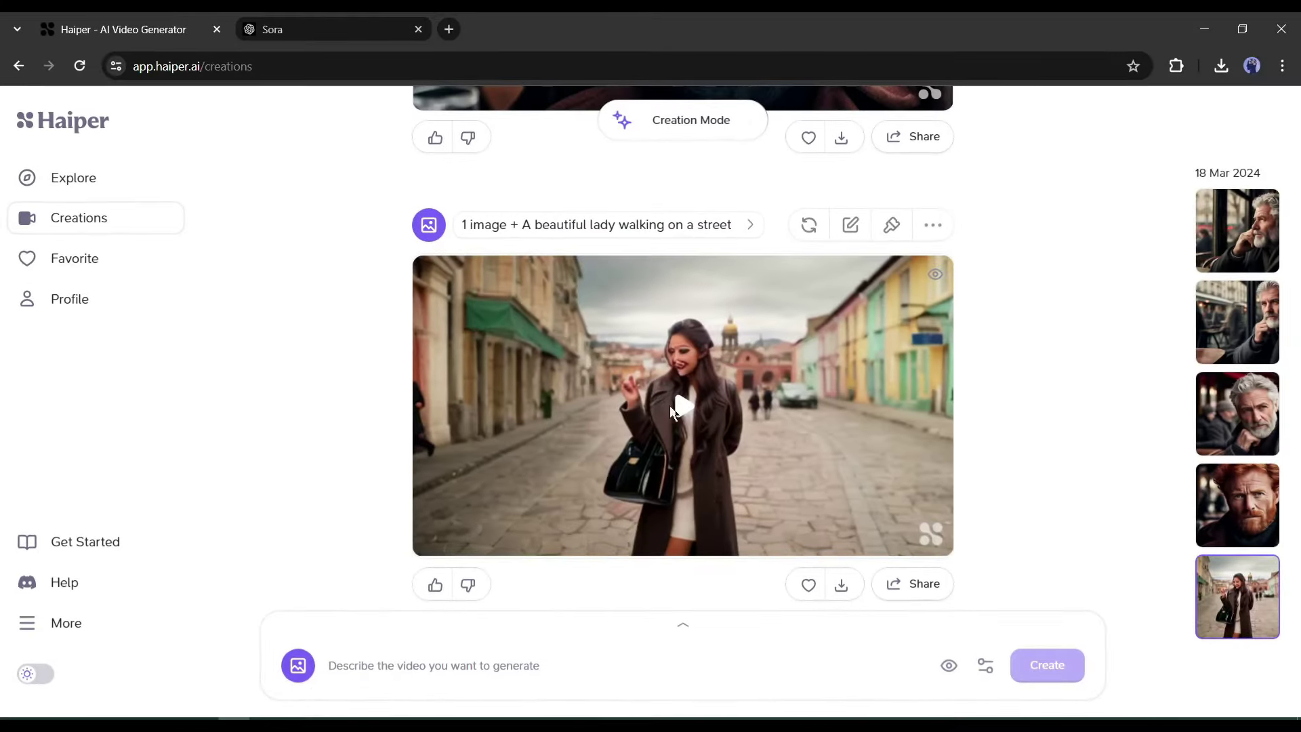
pyautogui.click(674, 408)
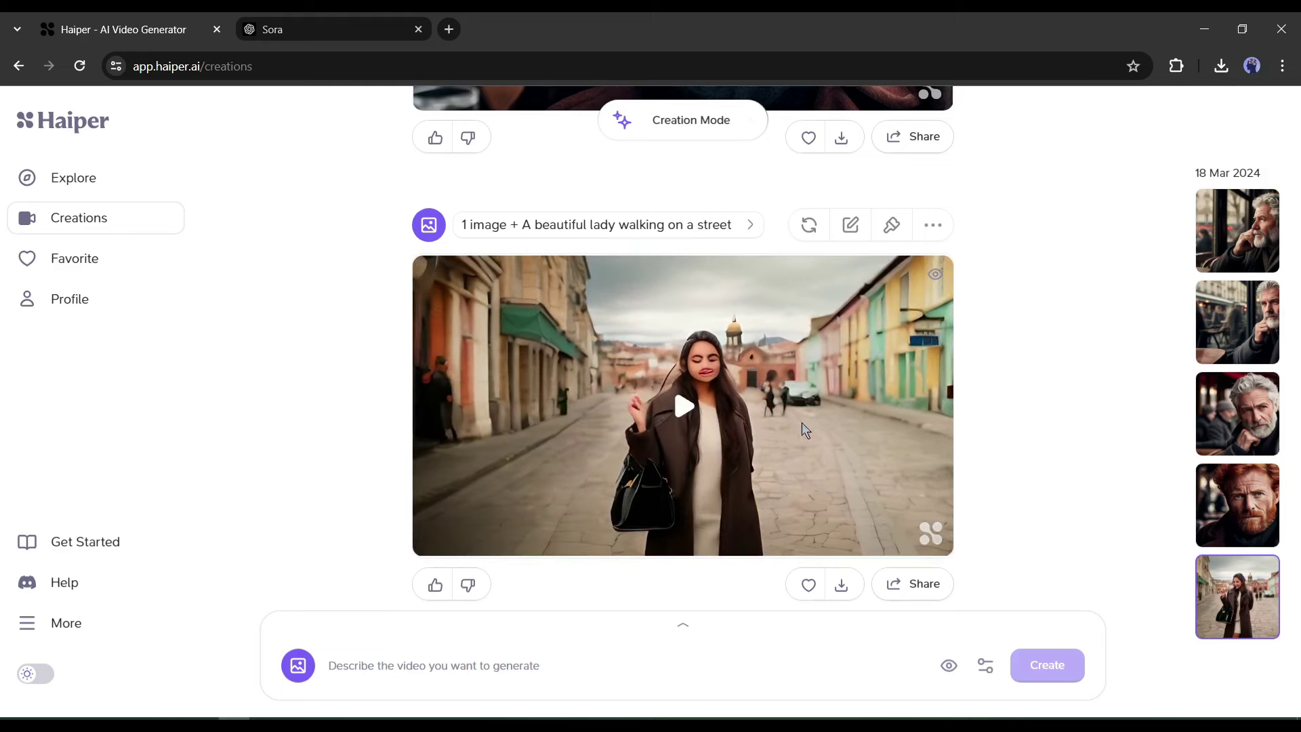
# Step: Generate a 2-second HD street-lady animation, watch it twice, and reopen the template choices
pyautogui.click(666, 135)
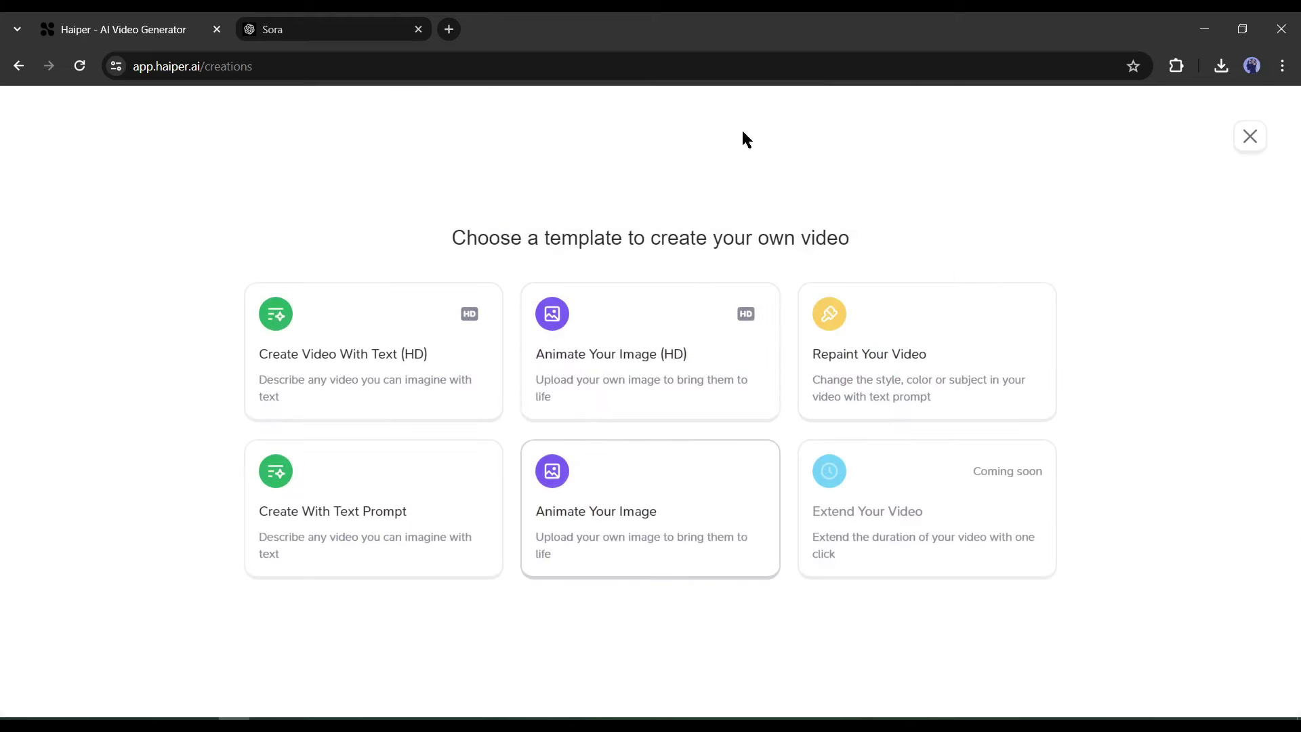
pyautogui.click(608, 398)
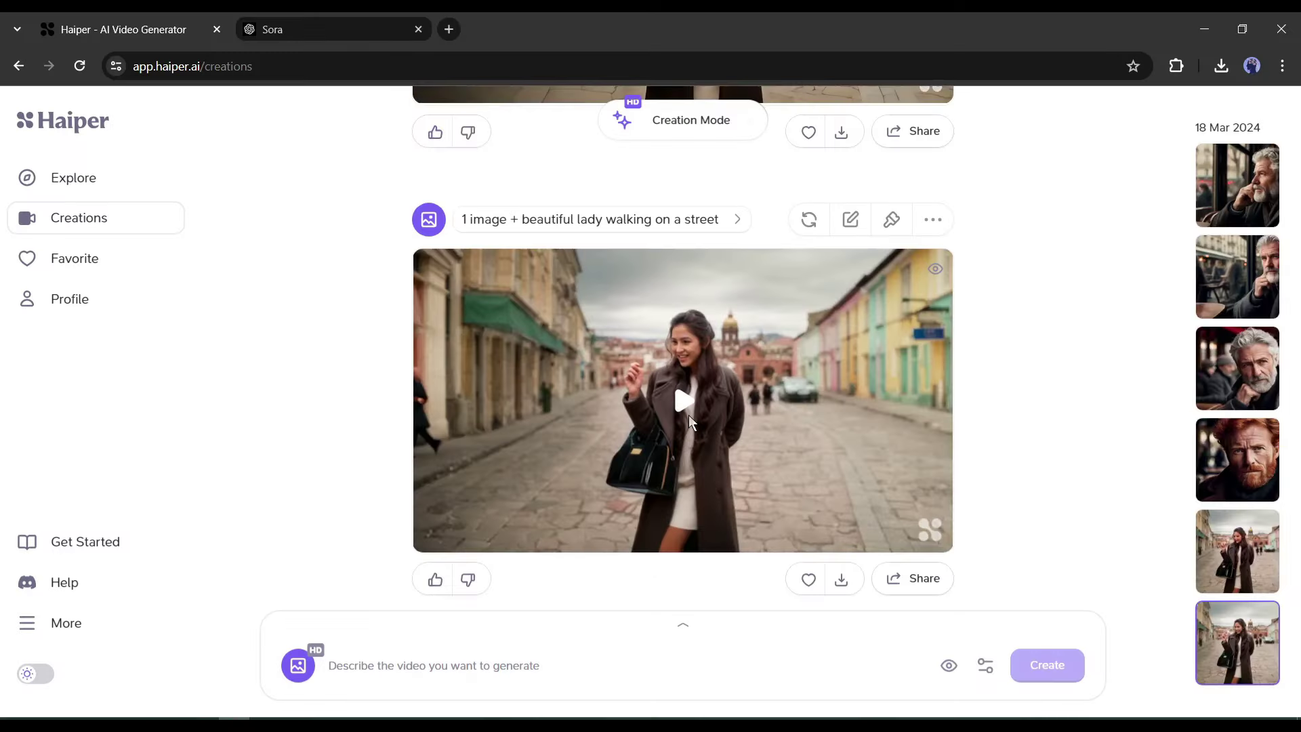
pyautogui.click(685, 408)
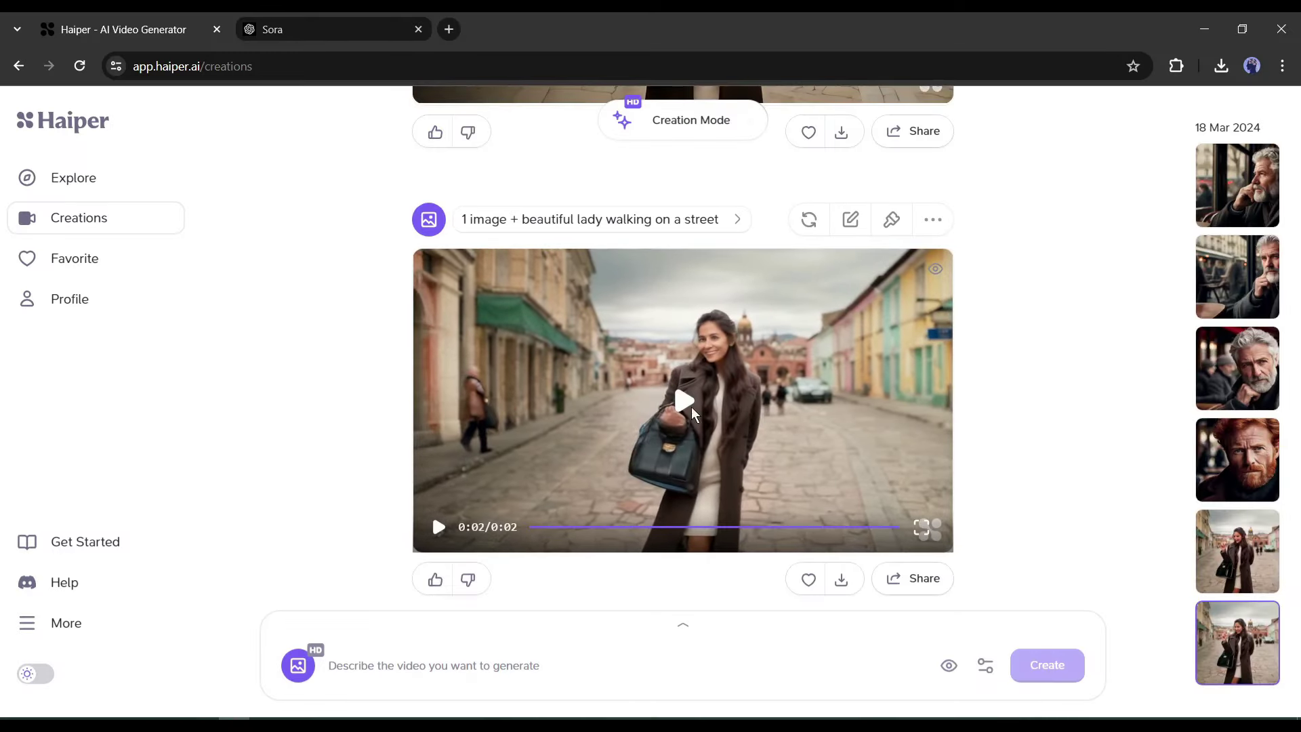
pyautogui.click(692, 407)
pyautogui.scroll(-2, 714, 157)
pyautogui.click(681, 132)
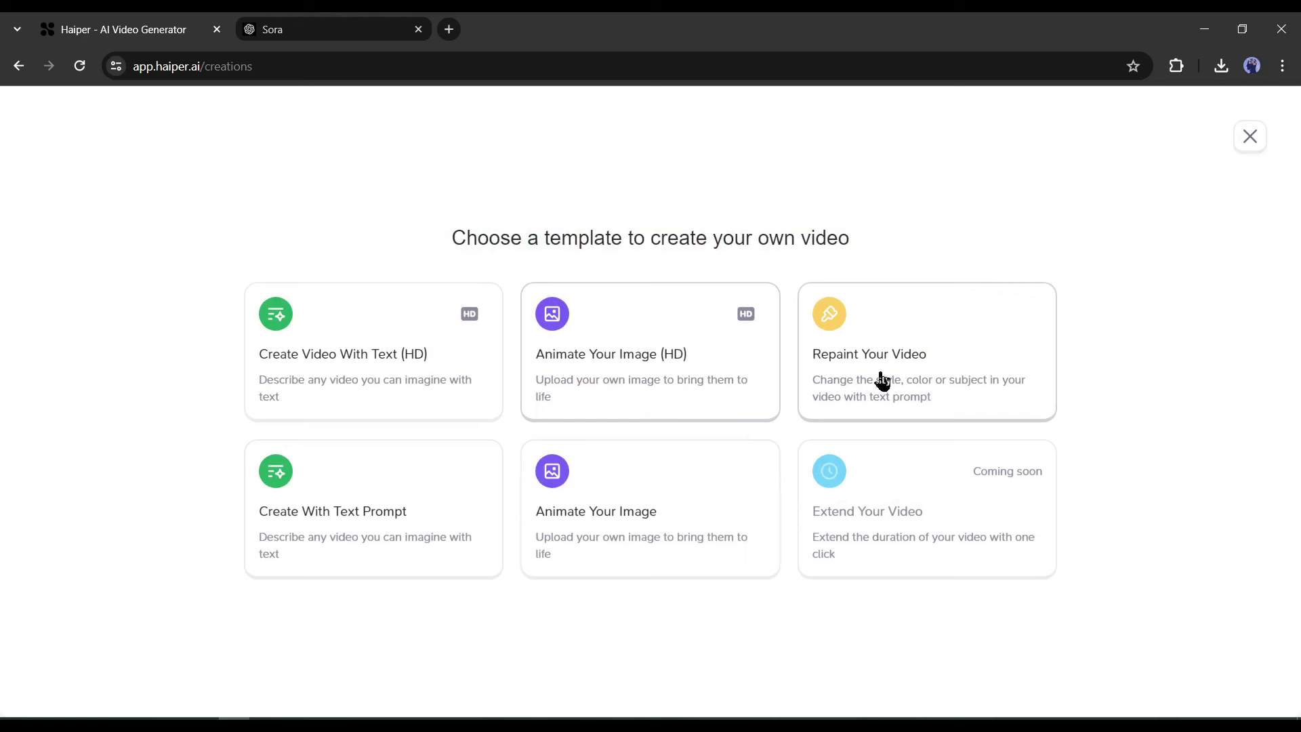
# Step: Repaint the grey-haired man café video with the Ghibli style and play the 4-second anime clip
pyautogui.click(922, 372)
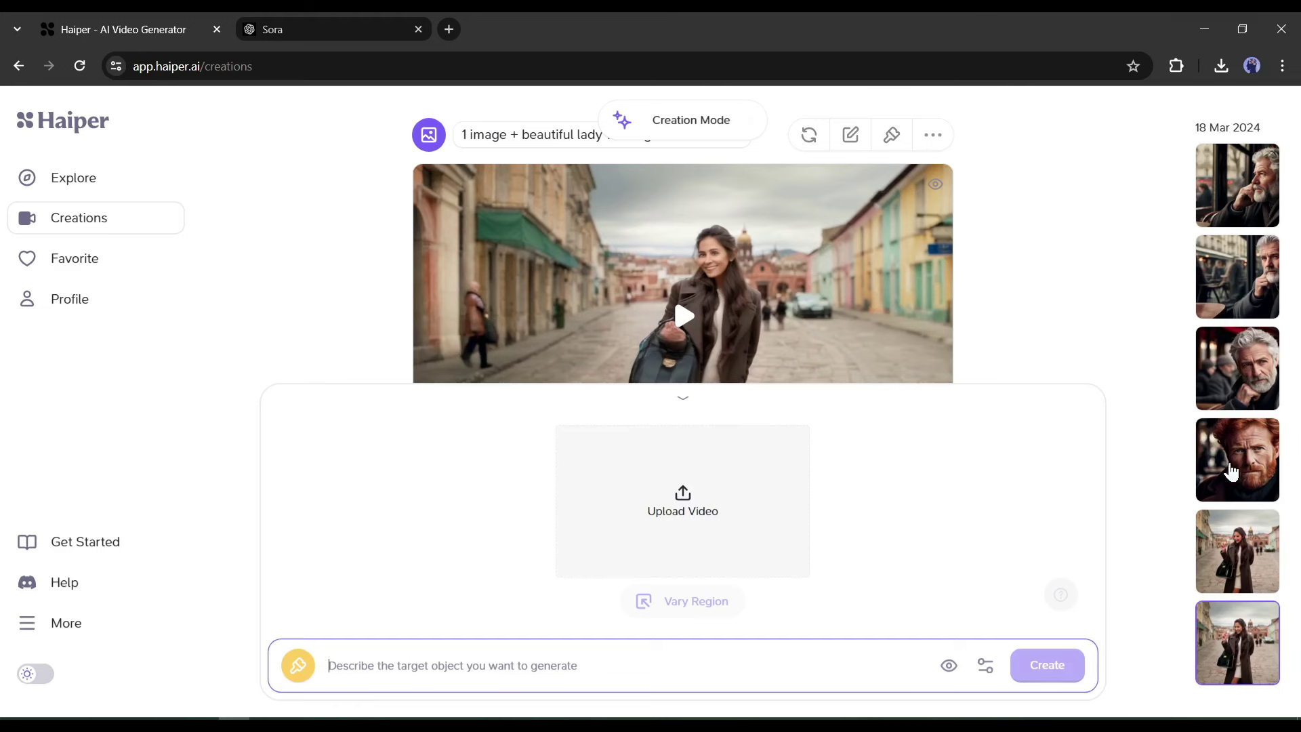
pyautogui.scroll(15, 992, 306)
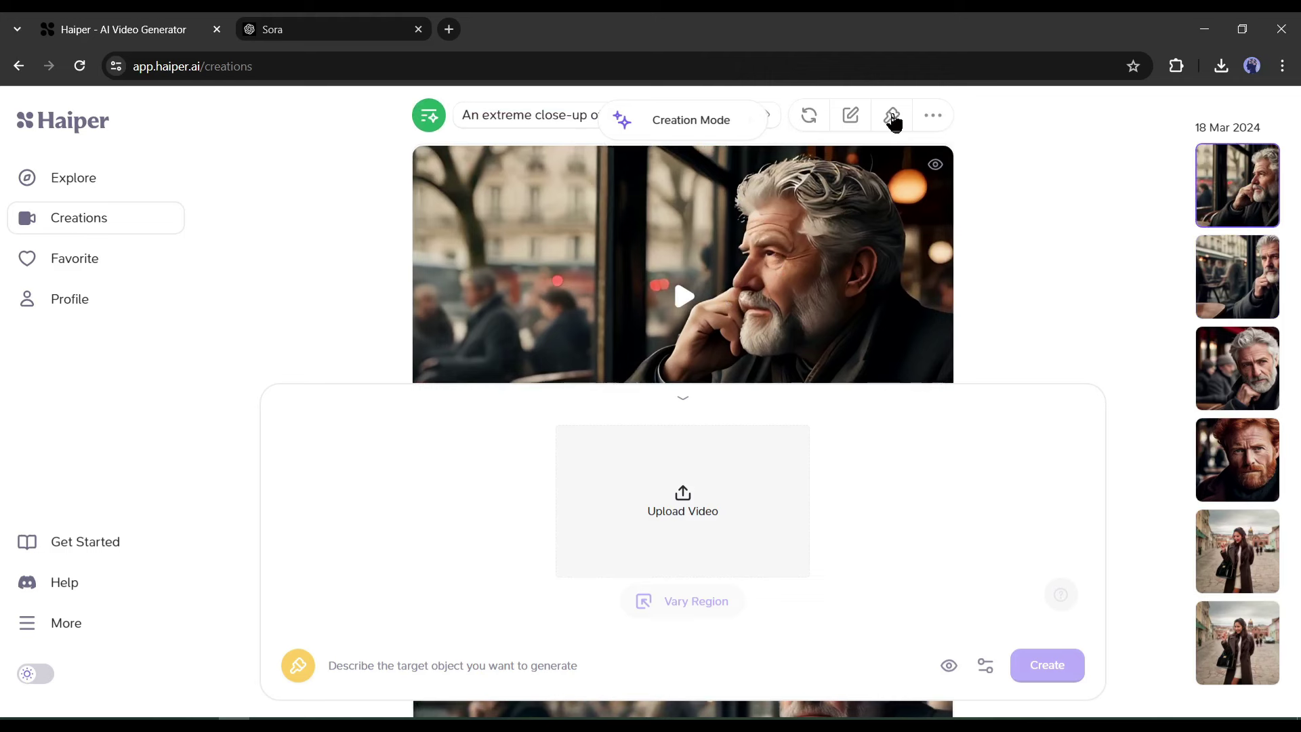
pyautogui.click(893, 116)
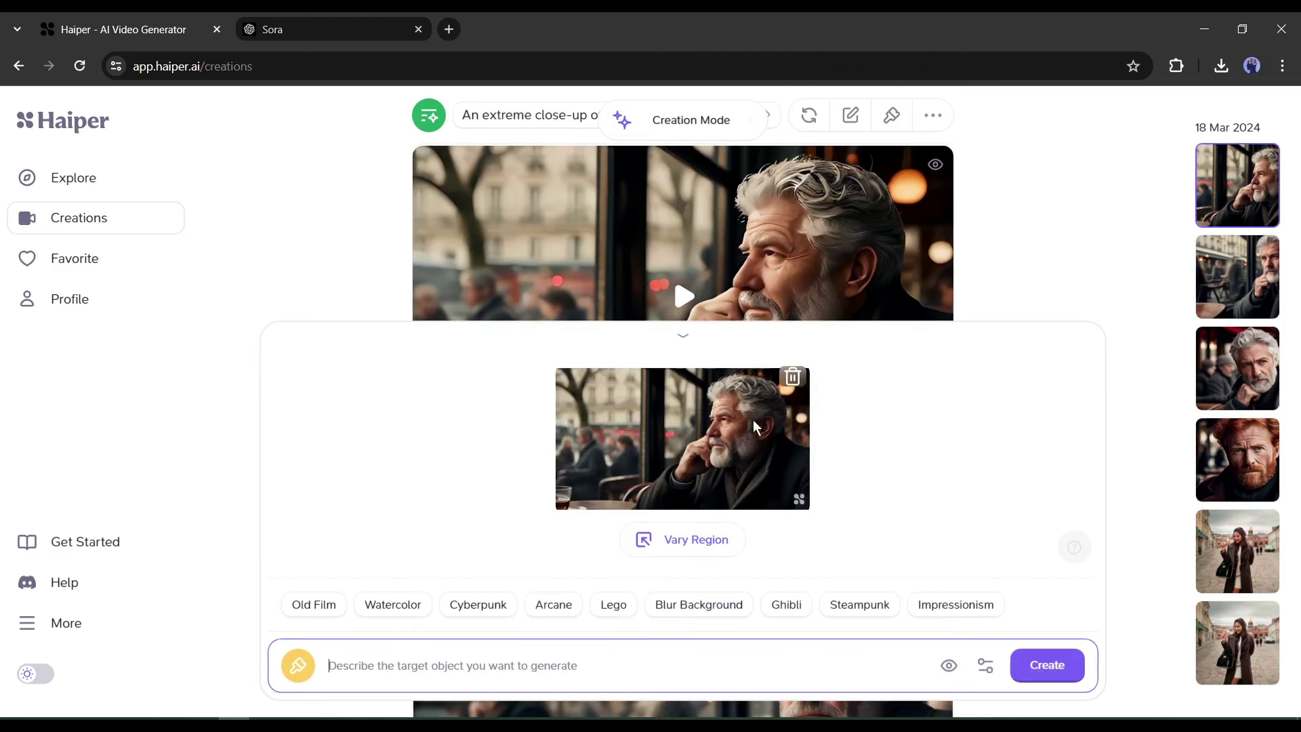
pyautogui.click(789, 607)
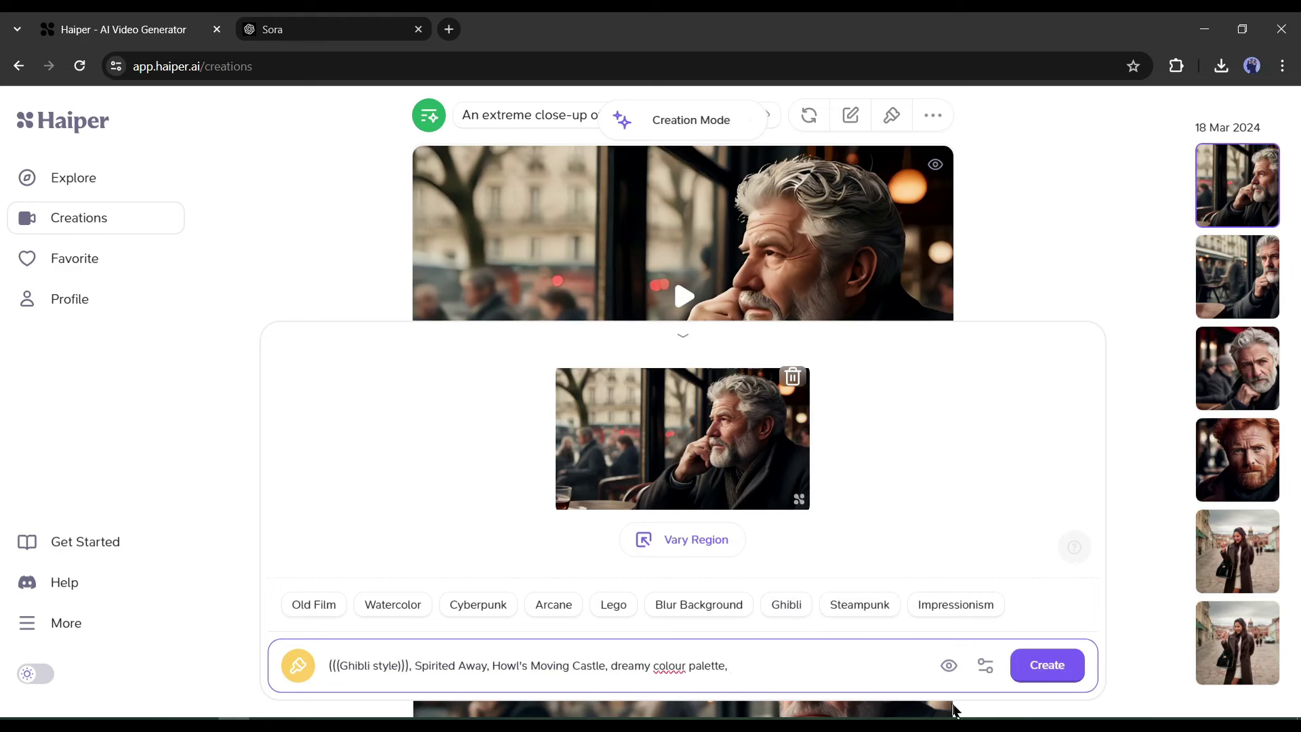
pyautogui.click(1052, 669)
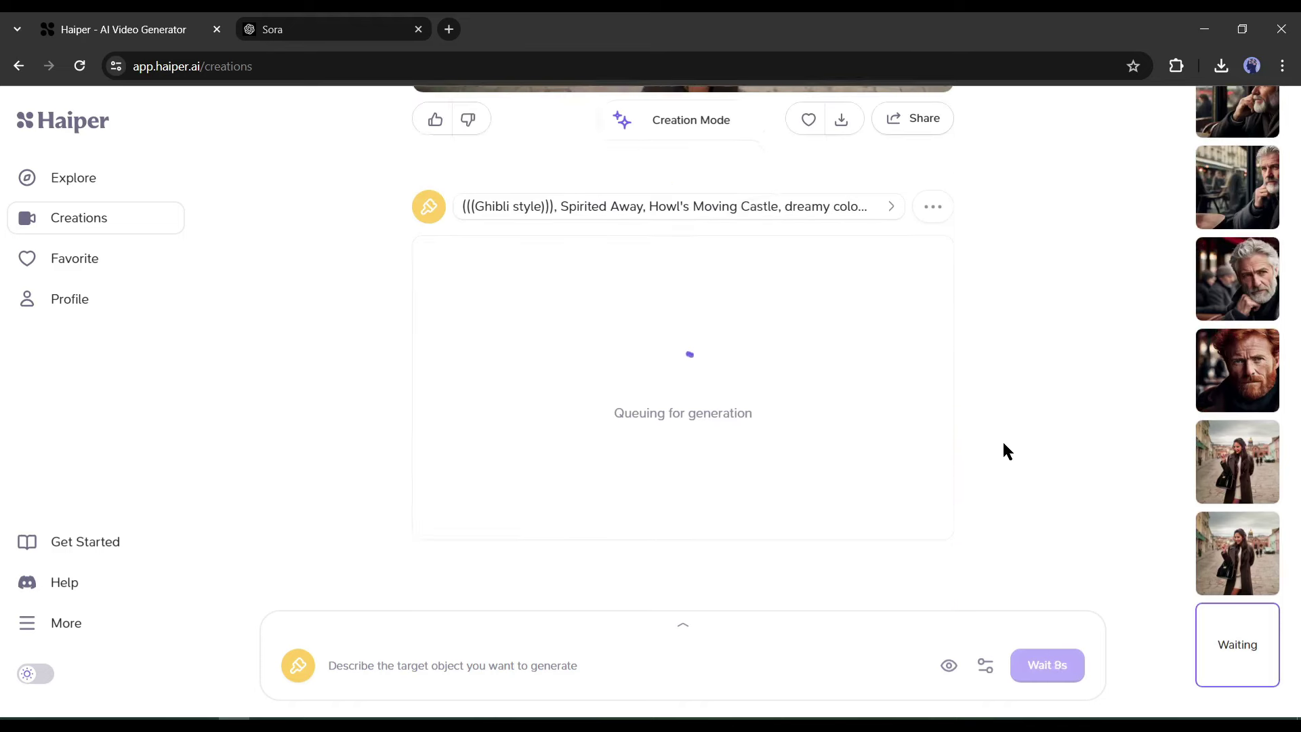
pyautogui.click(676, 440)
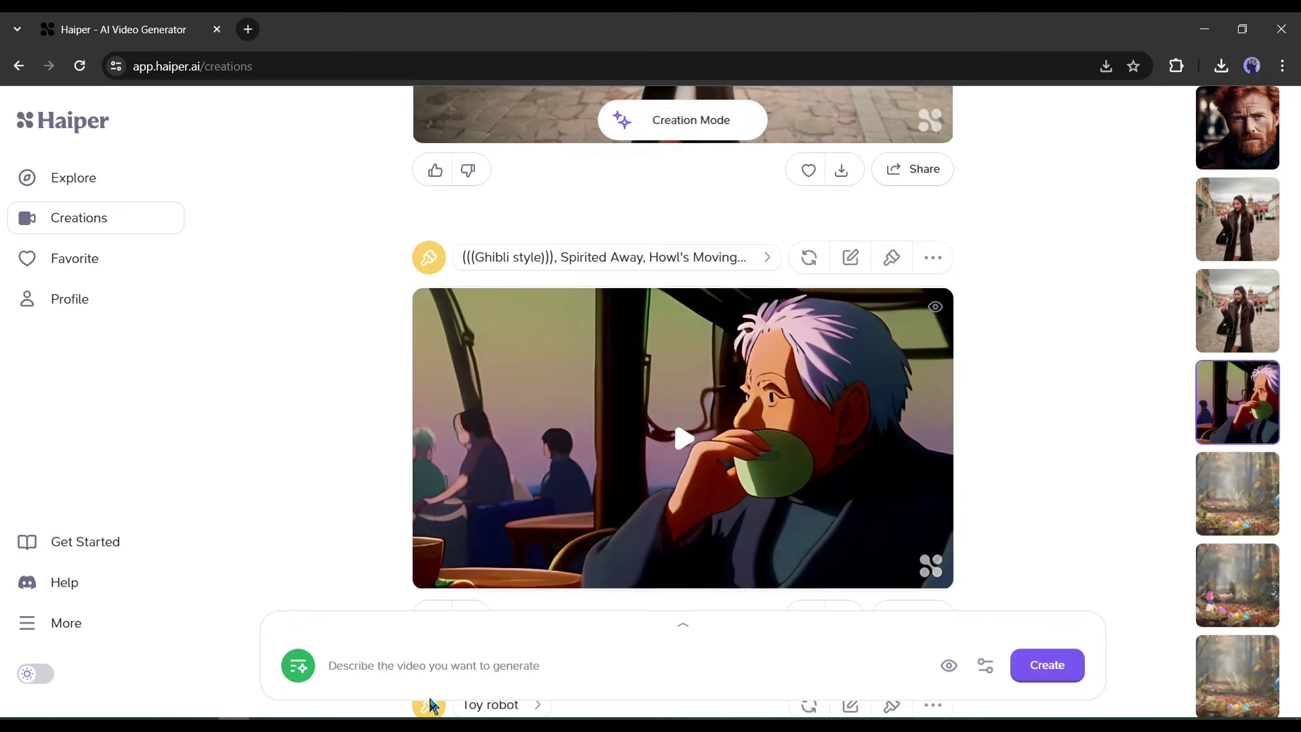
# Step: Swap in the forest clip for repainting and mark the rabbit as the Vary Region area
pyautogui.click(891, 259)
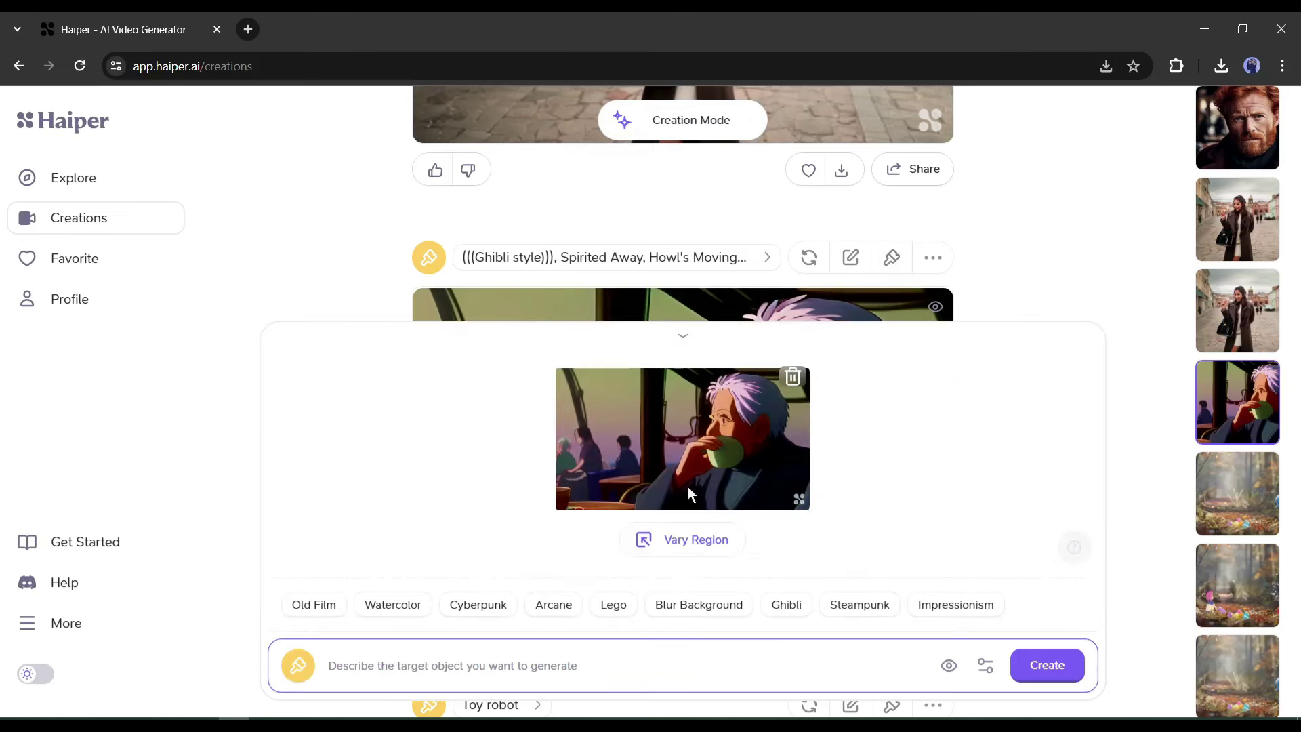
pyautogui.click(793, 377)
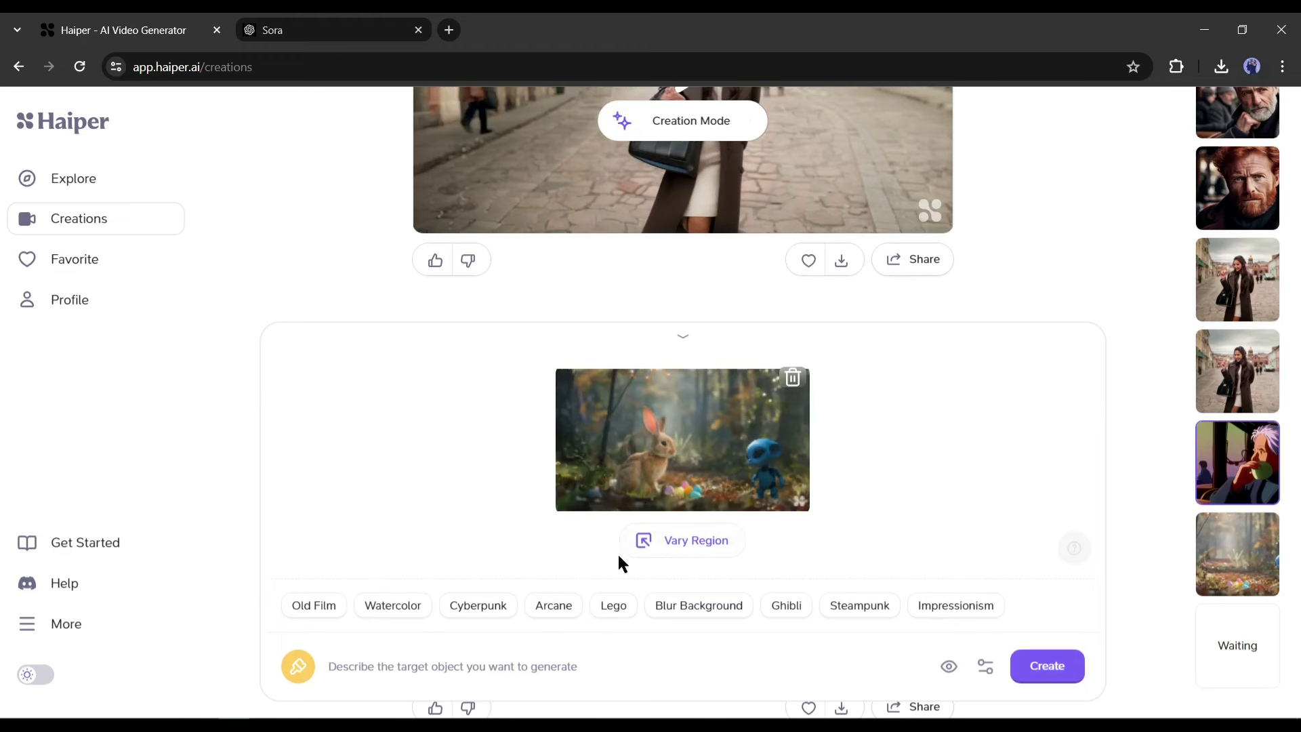
pyautogui.click(684, 542)
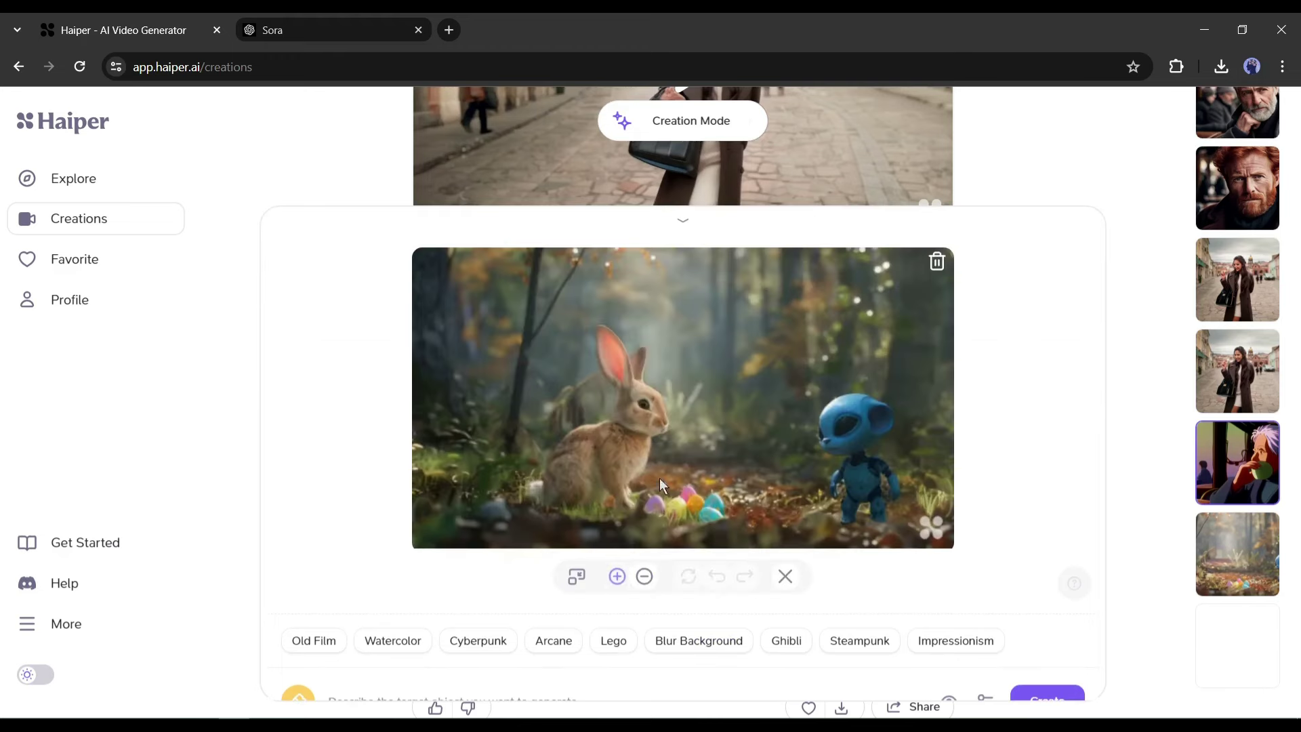
pyautogui.click(630, 428)
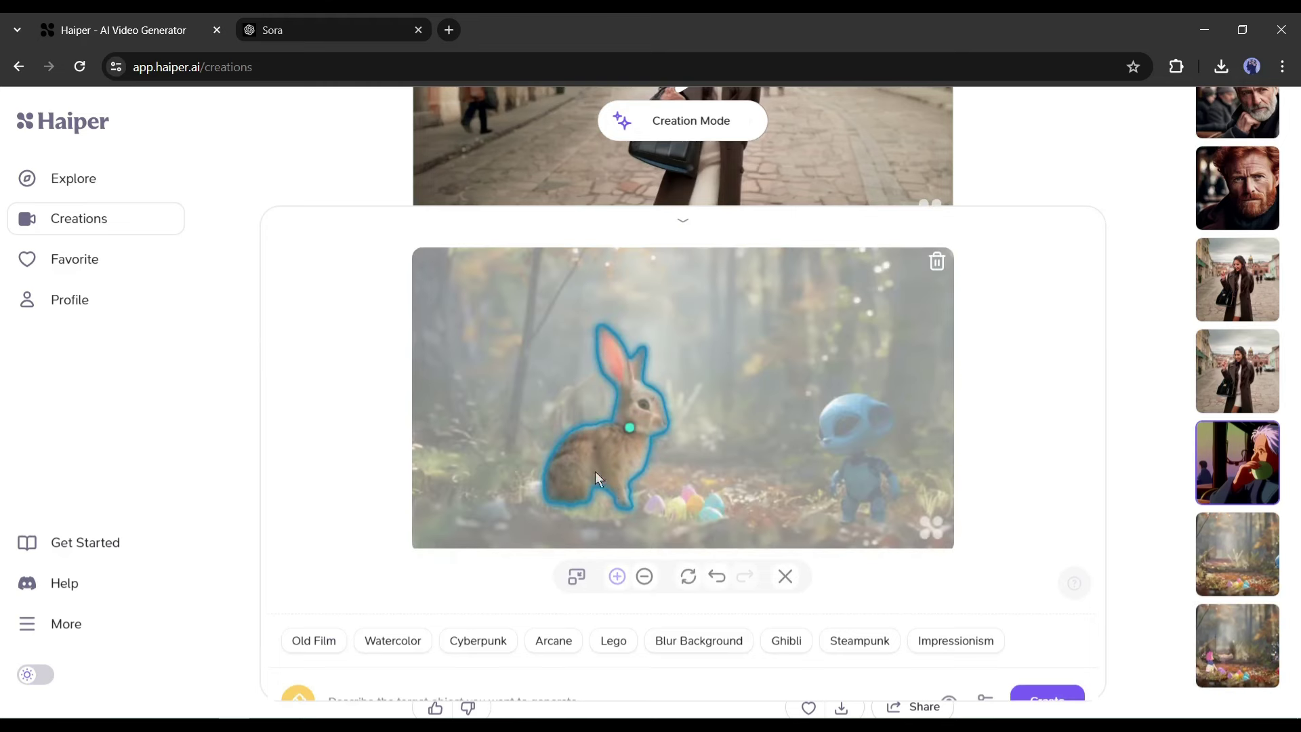
# Step: Replace the rabbit with a 'Robot' prompt, generate, and watch the 2-second Toy robot clip twice
pyautogui.scroll(-1, 509, 684)
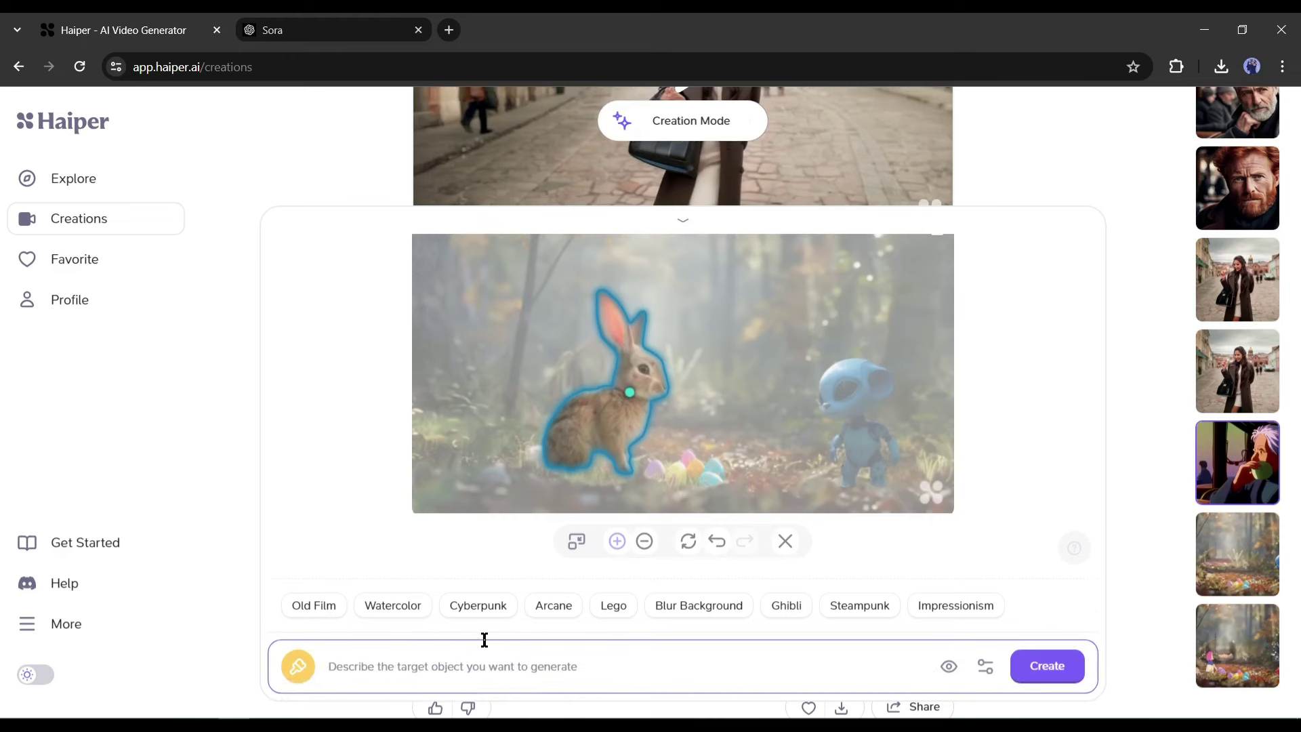
pyautogui.write('Robot')
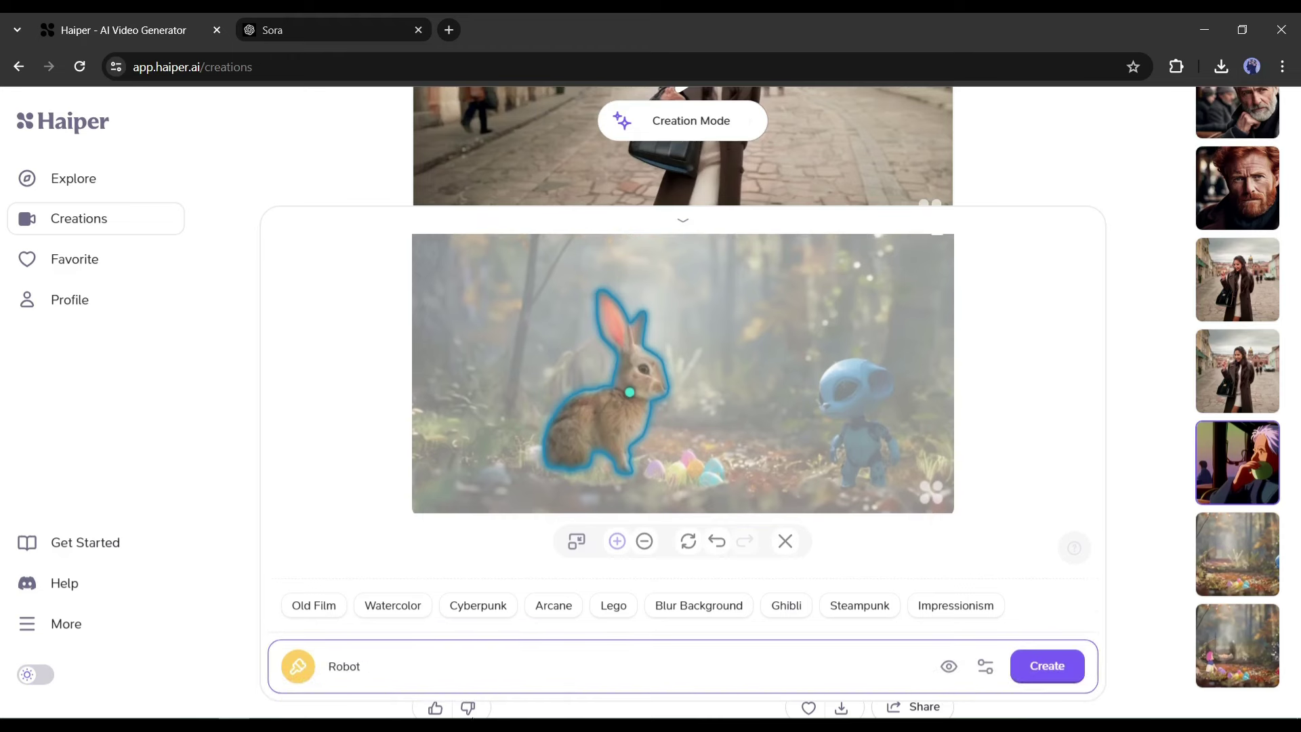
pyautogui.click(1047, 666)
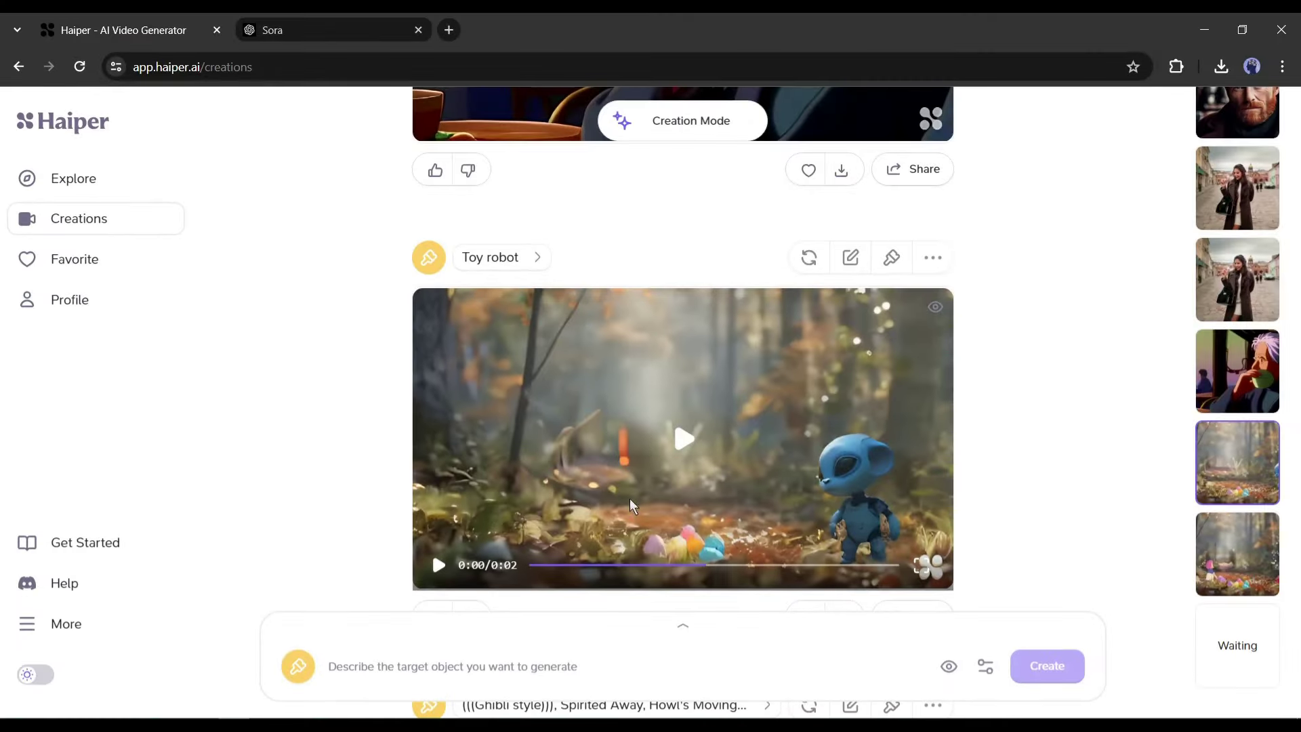
pyautogui.click(678, 457)
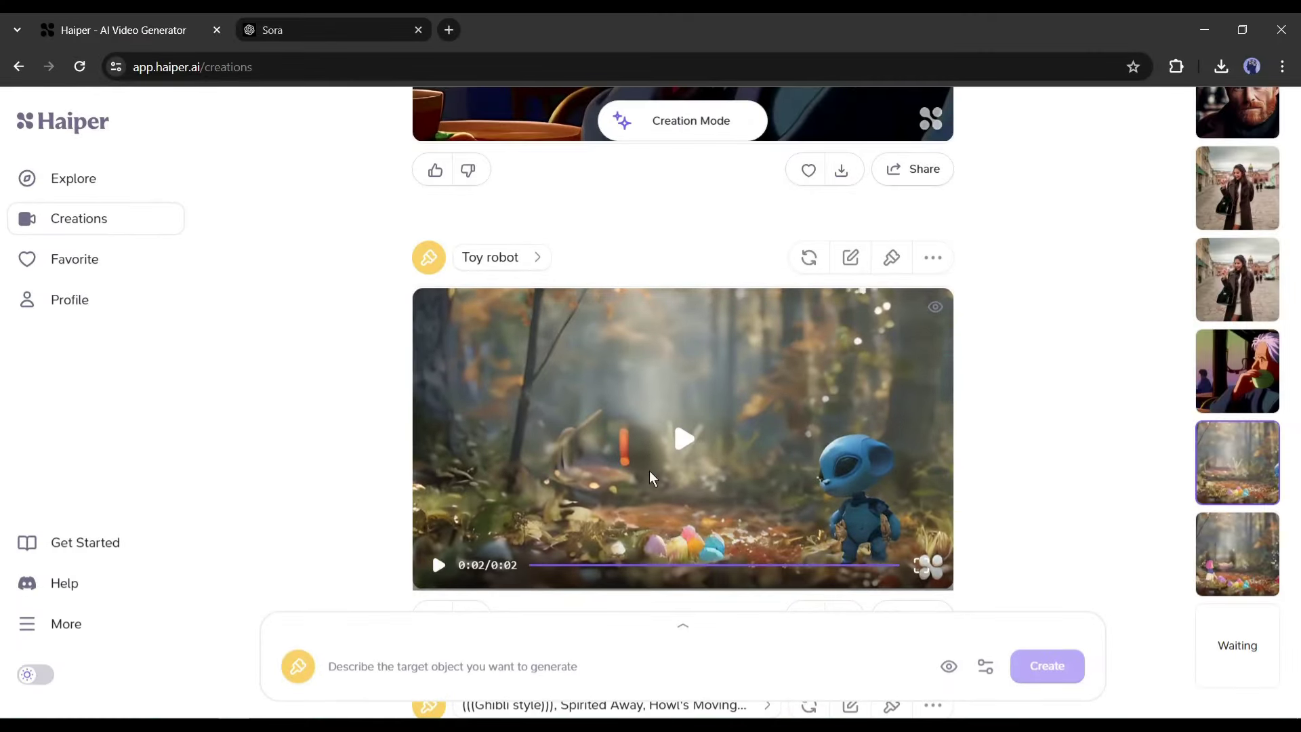
pyautogui.click(680, 437)
# Step: Go to the Explore page from the left sidebar
pyautogui.click(60, 186)
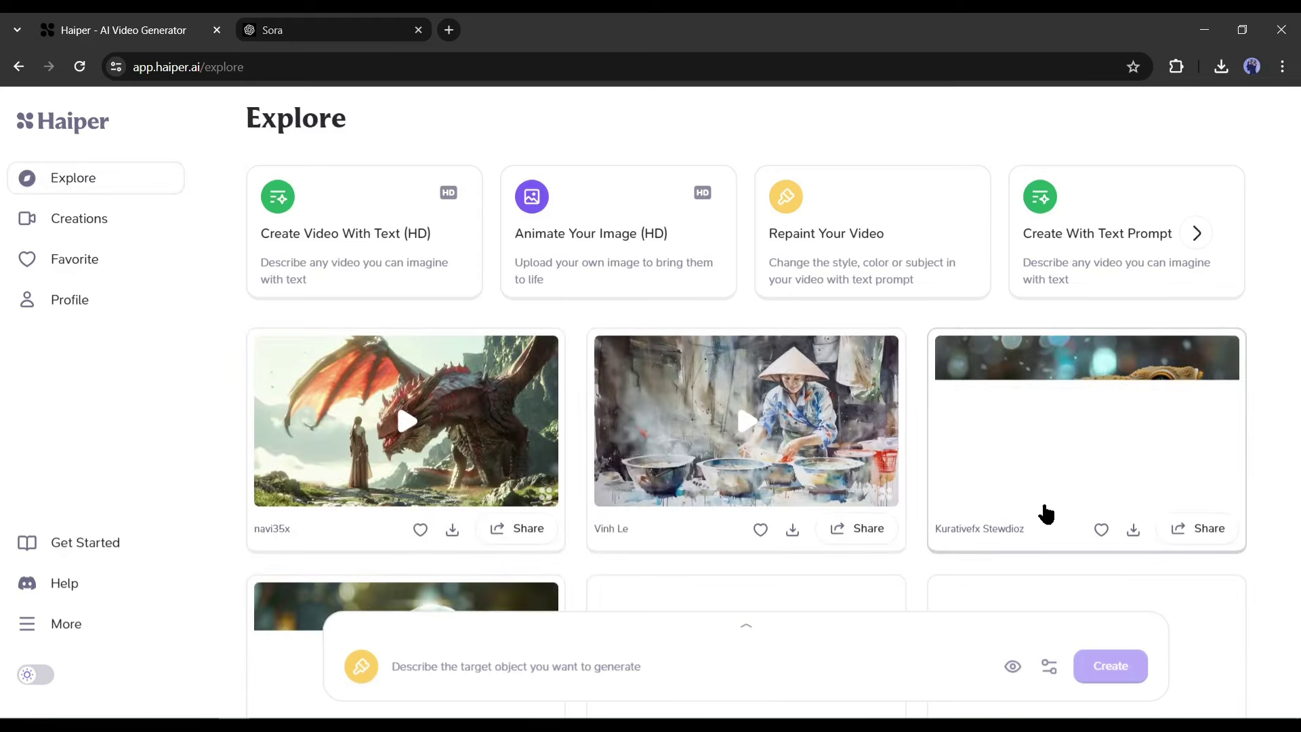